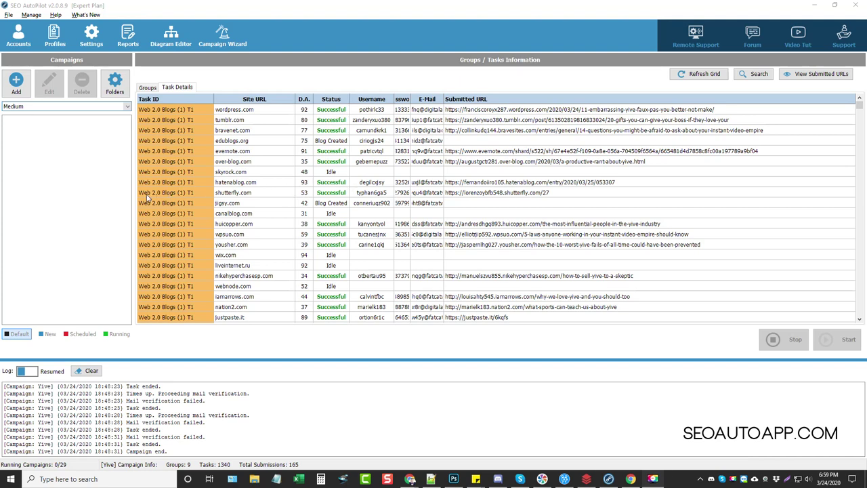
In the submission settings, set the number of browser retries after a failed task to 2
{"action": "left_click", "coordinate": [91, 34]}
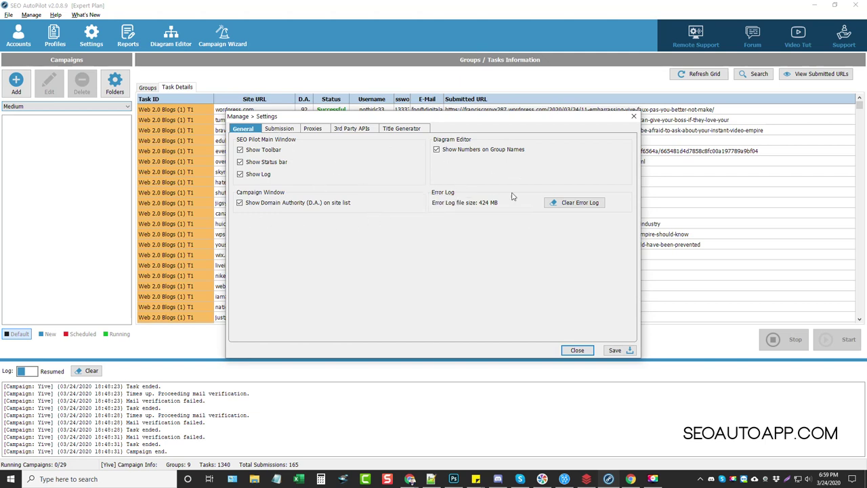
{"action": "left_click", "coordinate": [289, 128]}
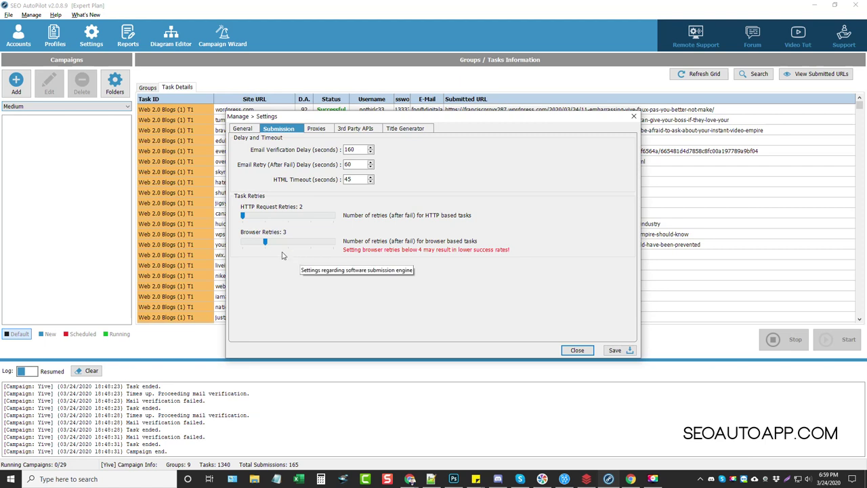
{"action": "left_click_drag", "start_coordinate": [266, 245], "coordinate": [253, 246]}
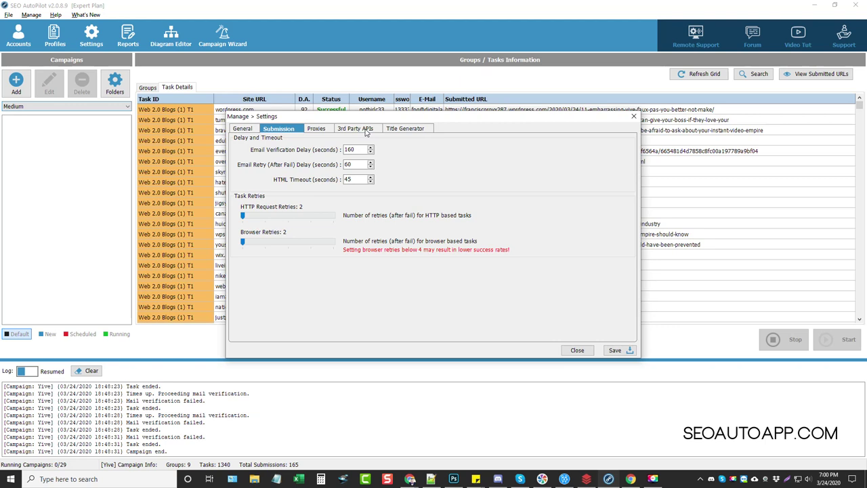
Review the third-party API settings for captcha, spinner, content source and indexer services, and close the settings
{"action": "left_click", "coordinate": [365, 132]}
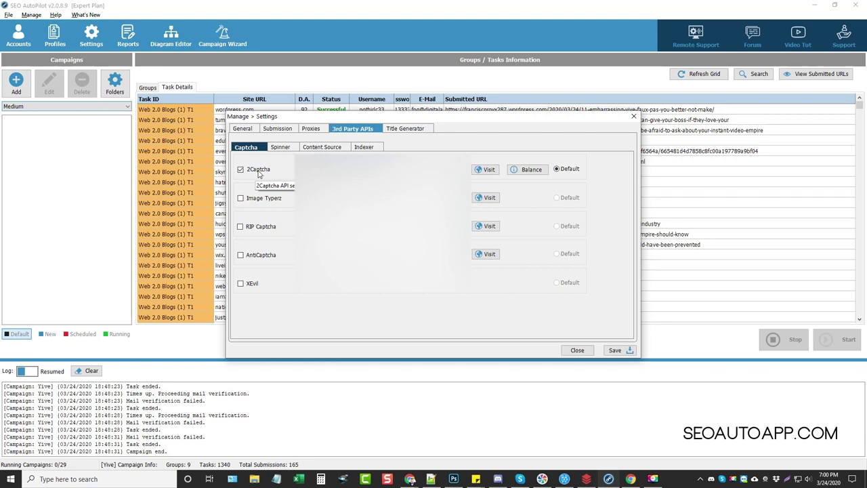
{"action": "left_click", "coordinate": [286, 148]}
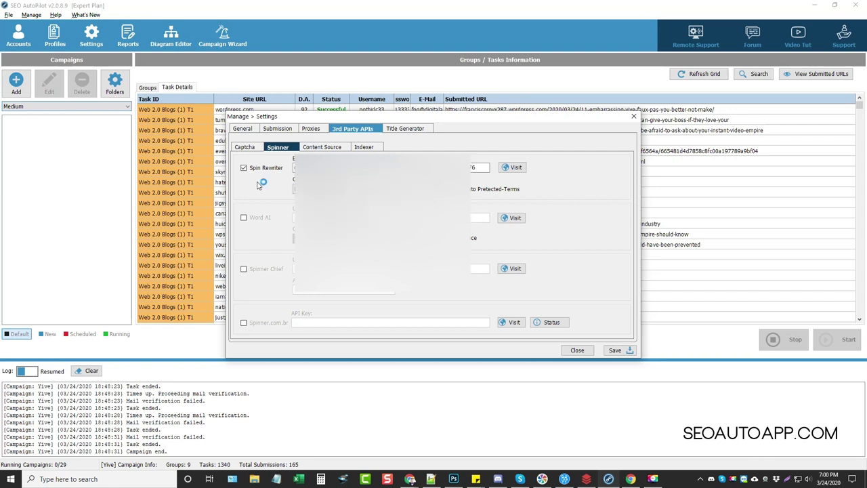
{"action": "left_click", "coordinate": [335, 149]}
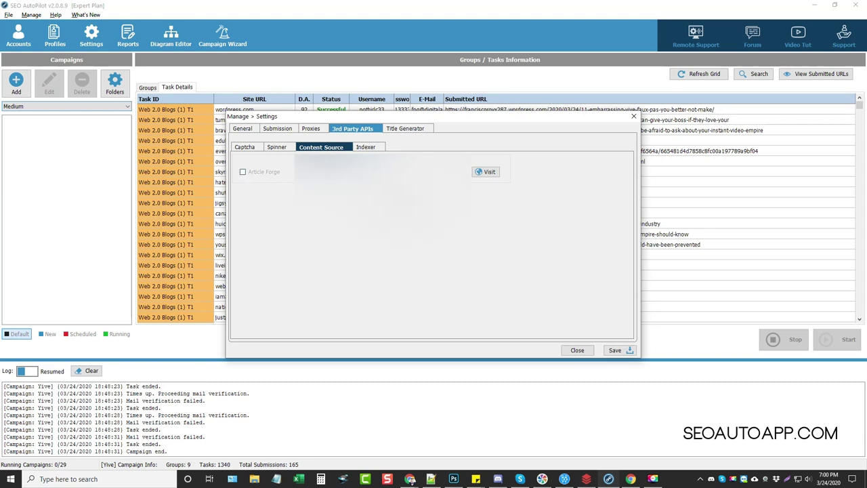
{"action": "left_click", "coordinate": [372, 149]}
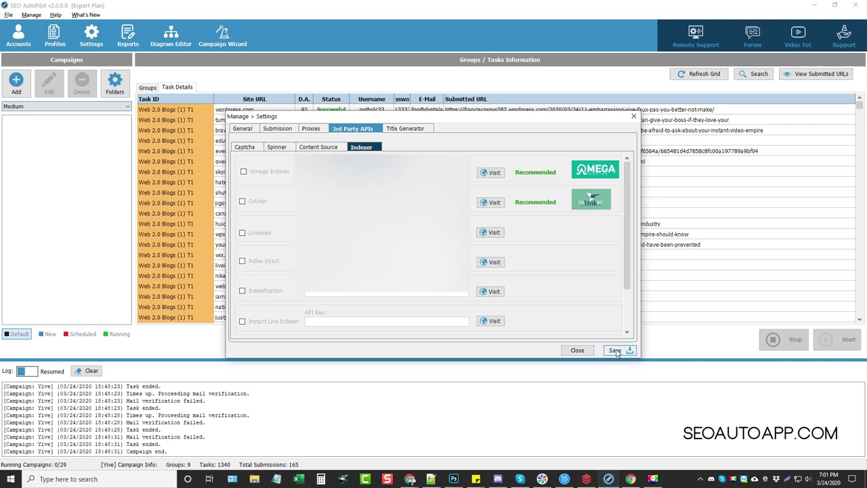
{"action": "left_click", "coordinate": [576, 350]}
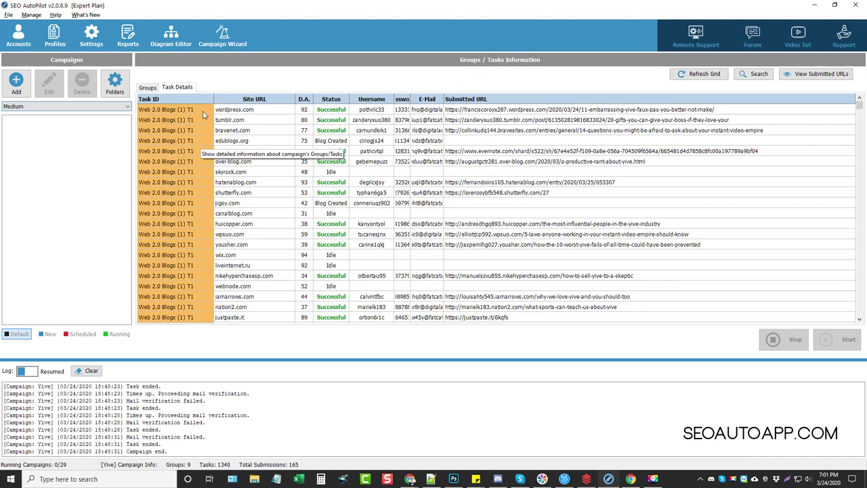
Examine the campaign's task list across its link groups, including the logs of the wordpress.com and skyrock.com tasks
{"action": "left_click", "coordinate": [183, 110]}
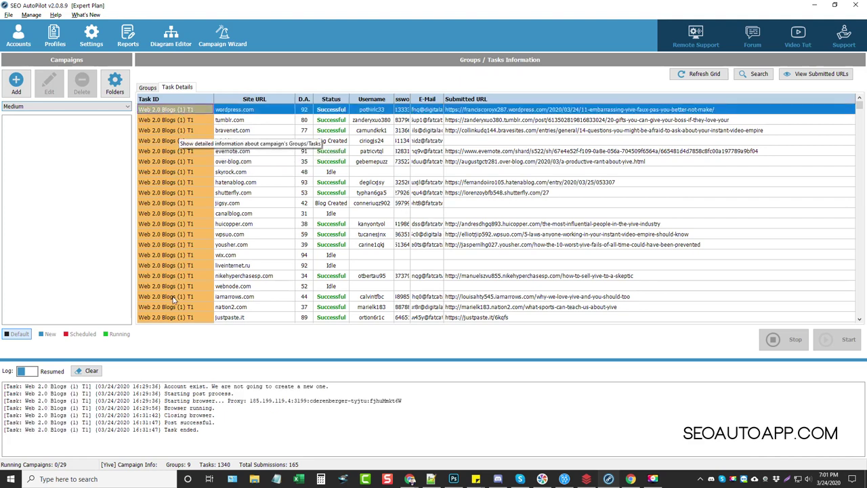
{"action": "scroll", "coordinate": [190, 293], "scroll_direction": "down", "scroll_amount": 10}
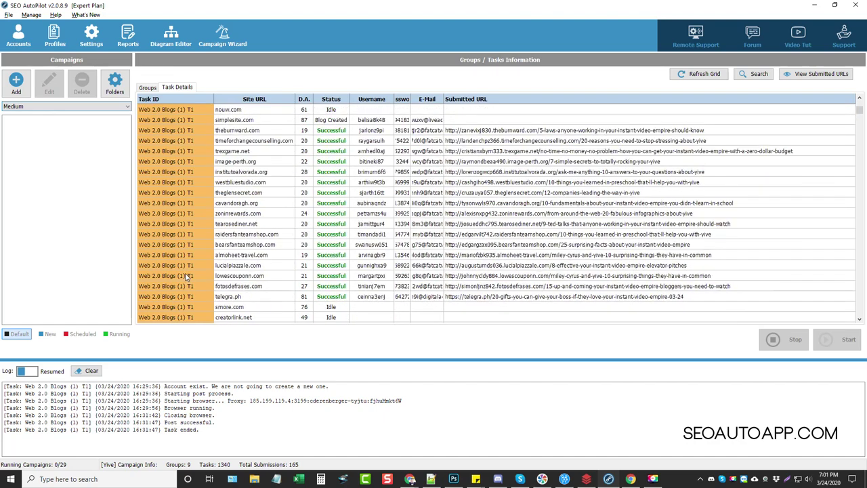
{"action": "left_click_drag", "start_coordinate": [859, 112], "coordinate": [857, 231]}
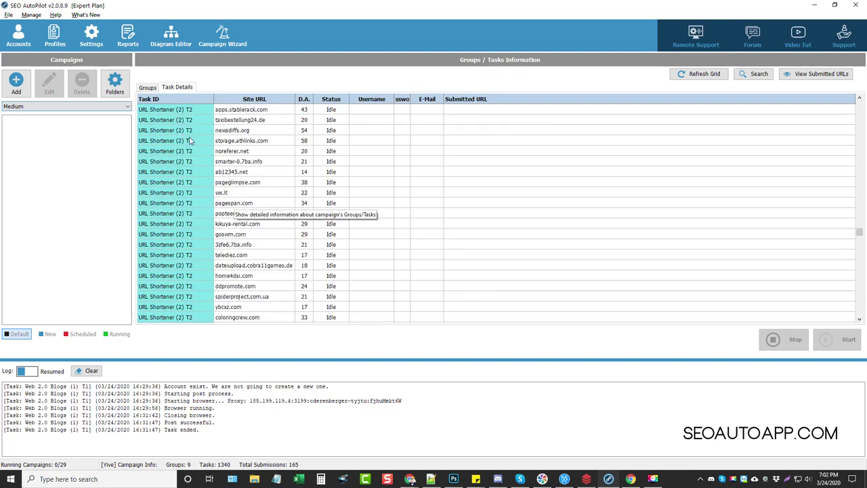
{"action": "scroll", "coordinate": [191, 138], "scroll_direction": "up", "scroll_amount": 10}
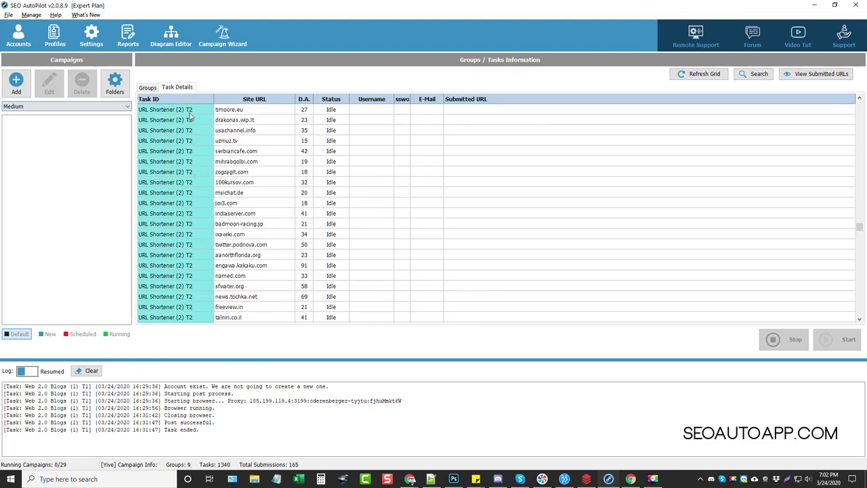
{"action": "left_click_drag", "start_coordinate": [857, 229], "coordinate": [838, 101]}
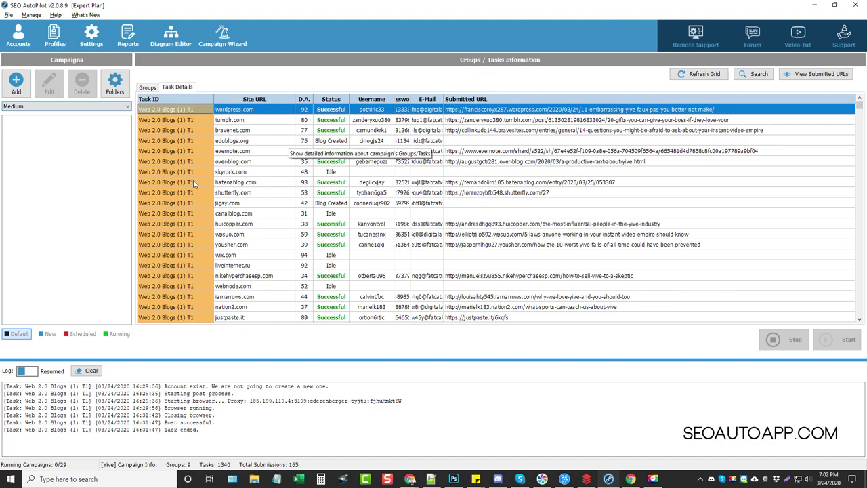
{"action": "scroll", "coordinate": [188, 239], "scroll_direction": "down", "scroll_amount": 6}
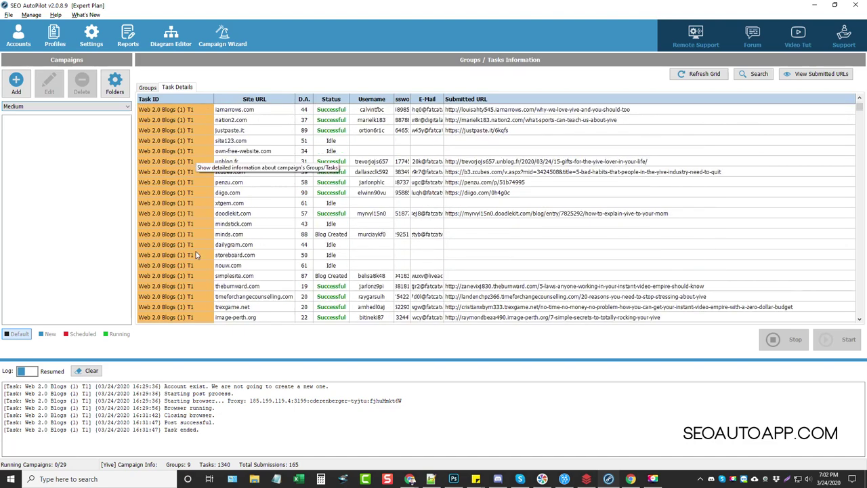
{"action": "scroll", "coordinate": [195, 255], "scroll_direction": "down", "scroll_amount": 10}
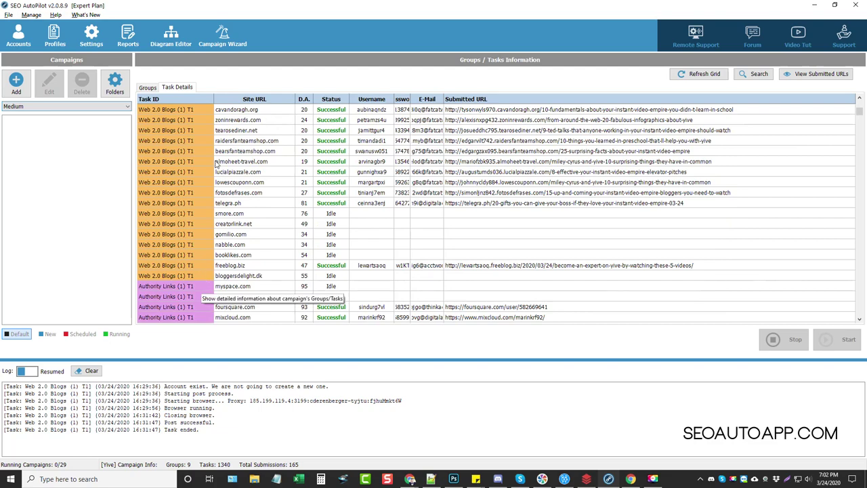
{"action": "scroll", "coordinate": [274, 189], "scroll_direction": "up", "scroll_amount": 15}
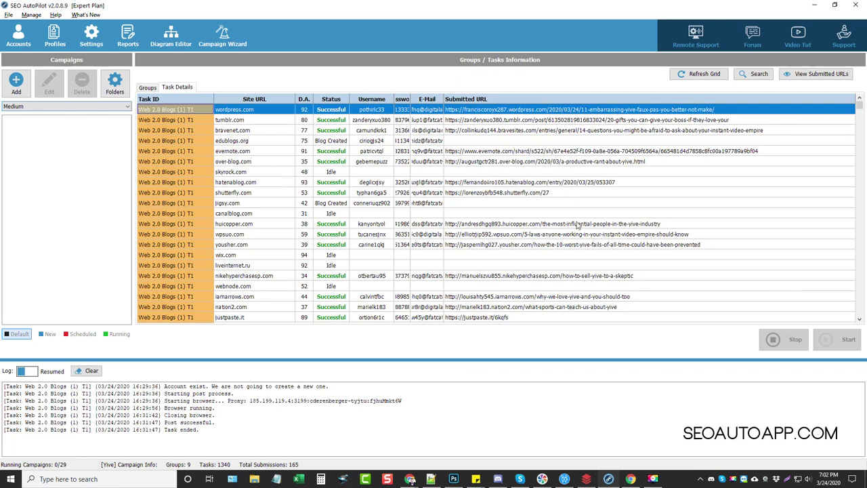
{"action": "left_click", "coordinate": [548, 176]}
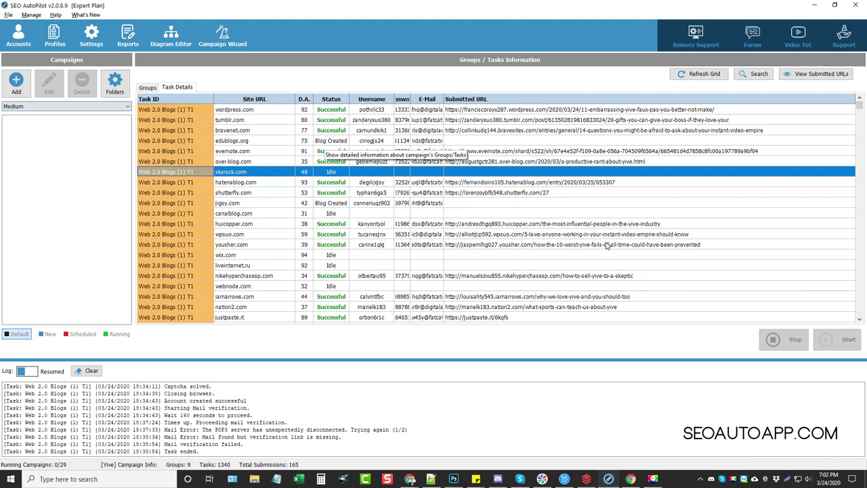
Refresh the task grid and check the submitted URLs and the progress of each link group
{"action": "left_click", "coordinate": [707, 76]}
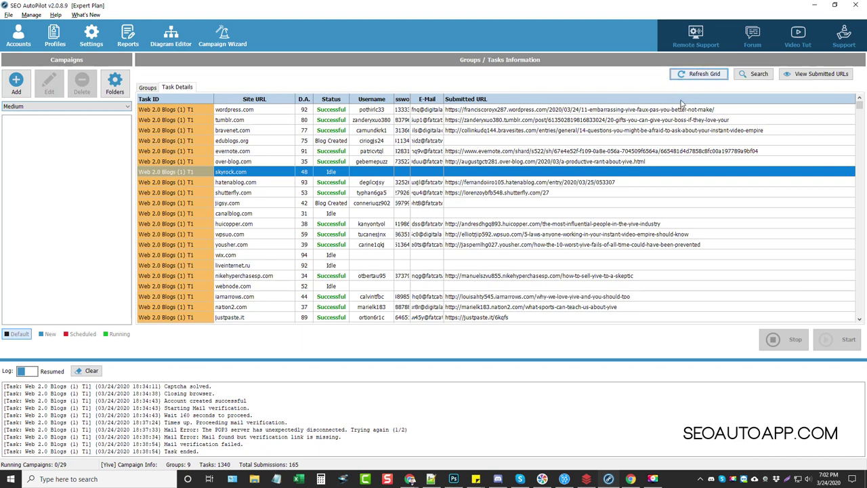
{"action": "left_click", "coordinate": [810, 79]}
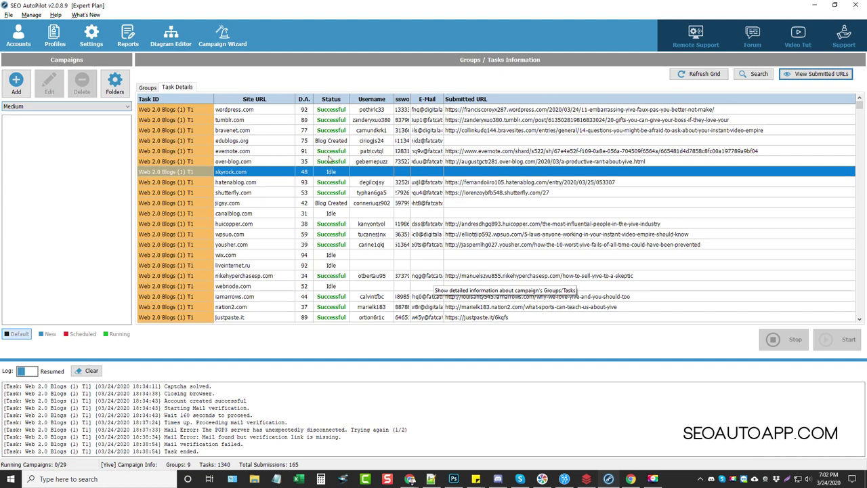
{"action": "left_click", "coordinate": [147, 88]}
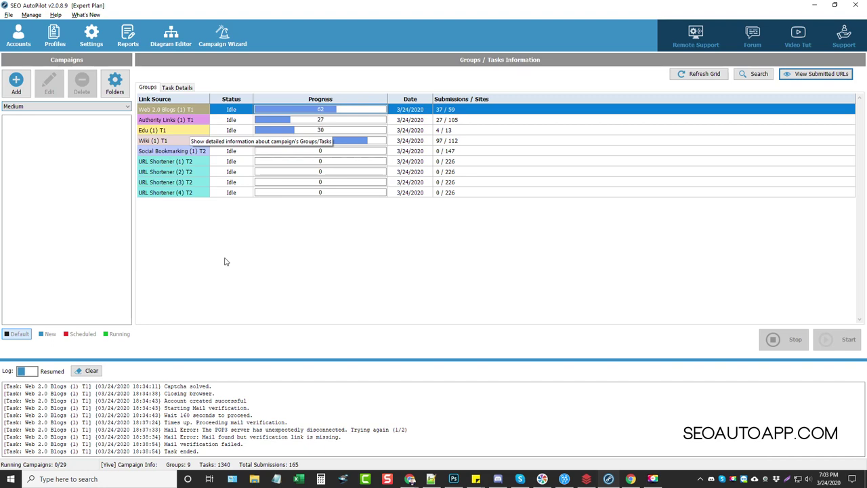
{"action": "left_click", "coordinate": [173, 90]}
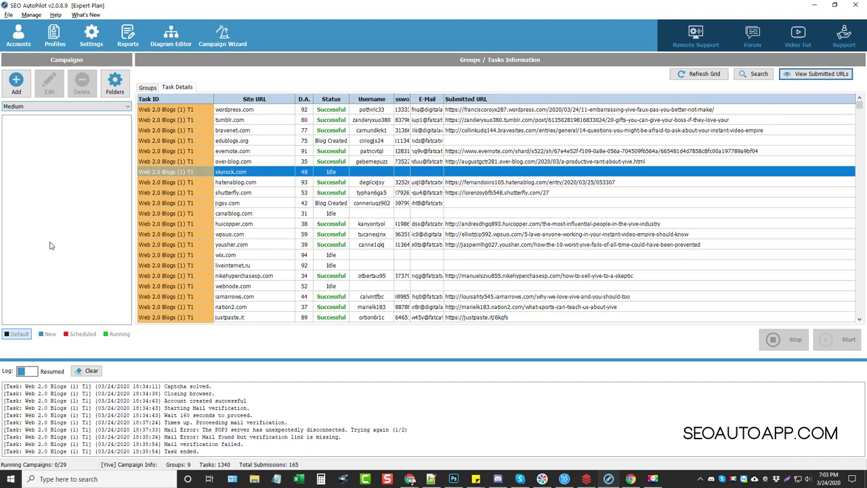
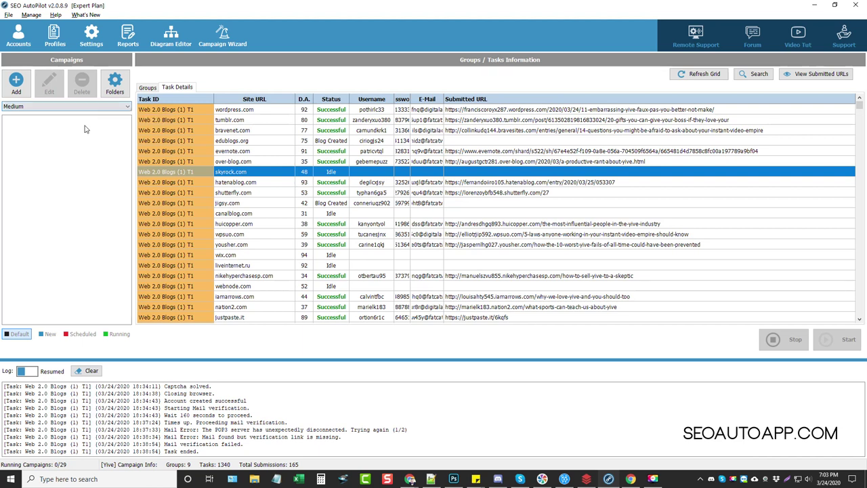
Start a wizard campaign named "Yive Medium" in the Medium folder
{"action": "left_click", "coordinate": [17, 109]}
{"action": "left_click", "coordinate": [226, 35]}
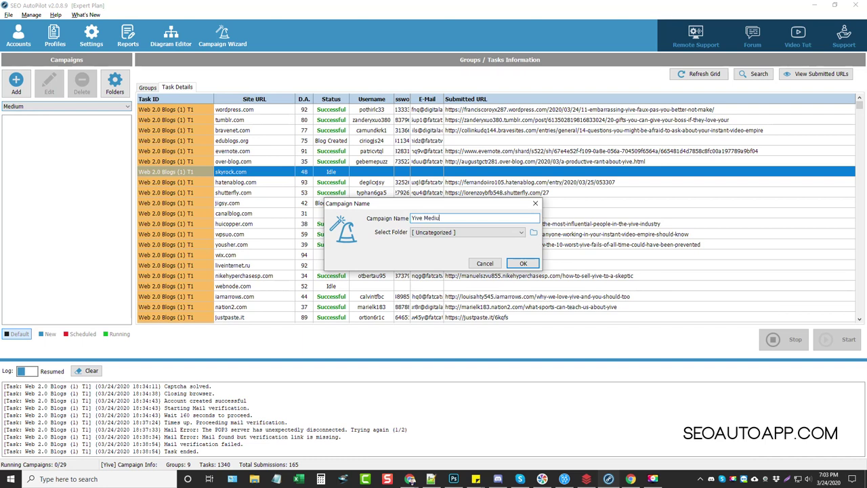
{"action": "left_click", "coordinate": [510, 235]}
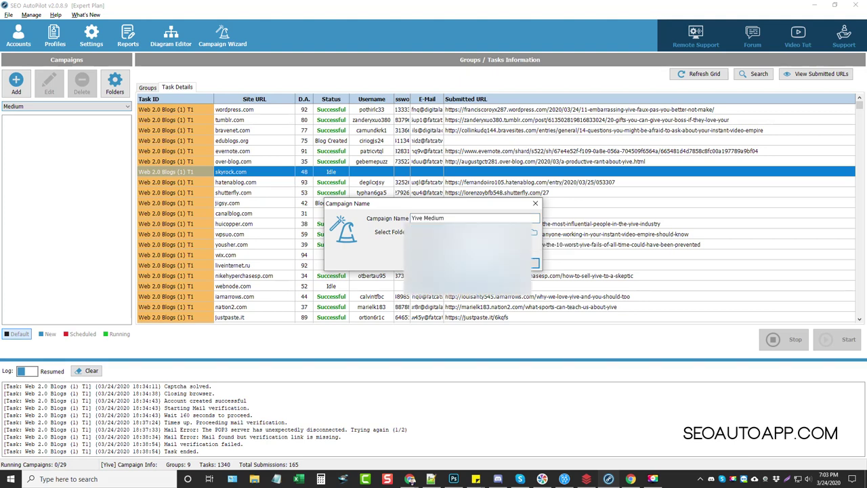
{"action": "left_click", "coordinate": [464, 251]}
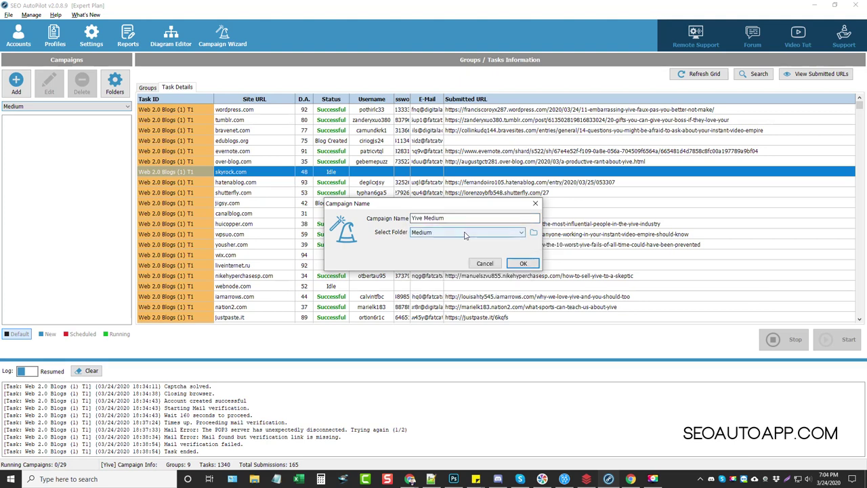
{"action": "left_click", "coordinate": [522, 263]}
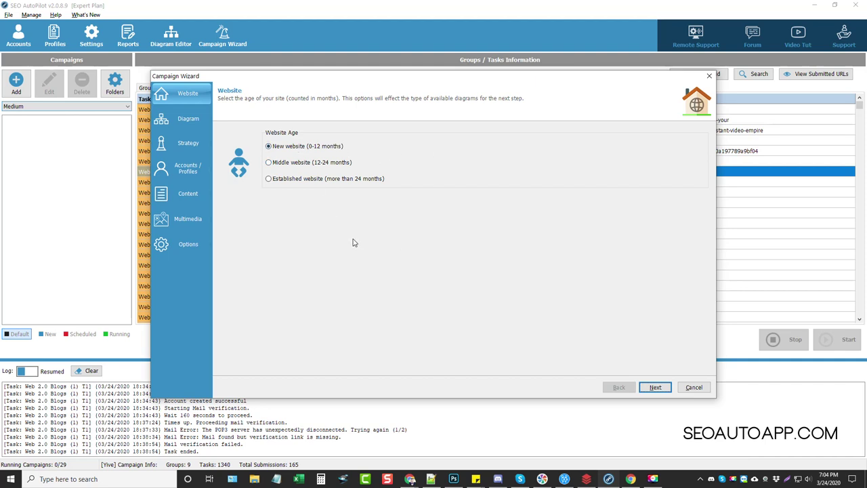
Set the website age to Established website (more than 24 months) and open the Diagram Editor from the diagram stage
{"action": "left_click", "coordinate": [287, 179]}
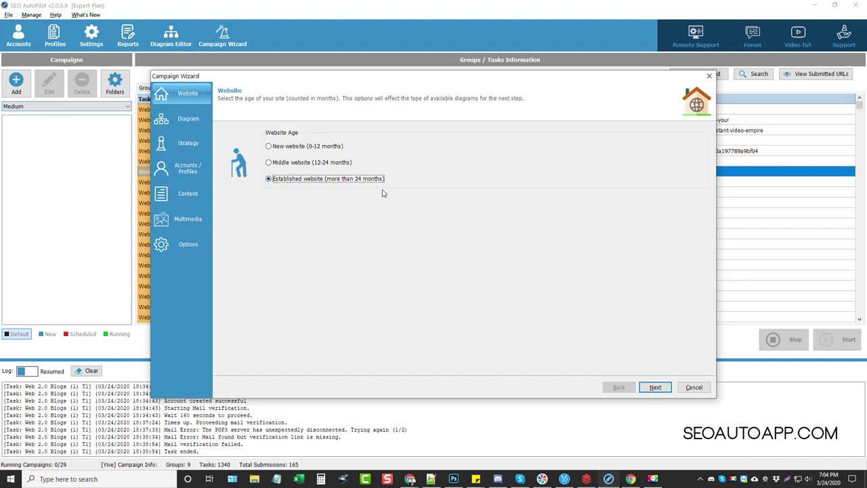
{"action": "left_click", "coordinate": [654, 386]}
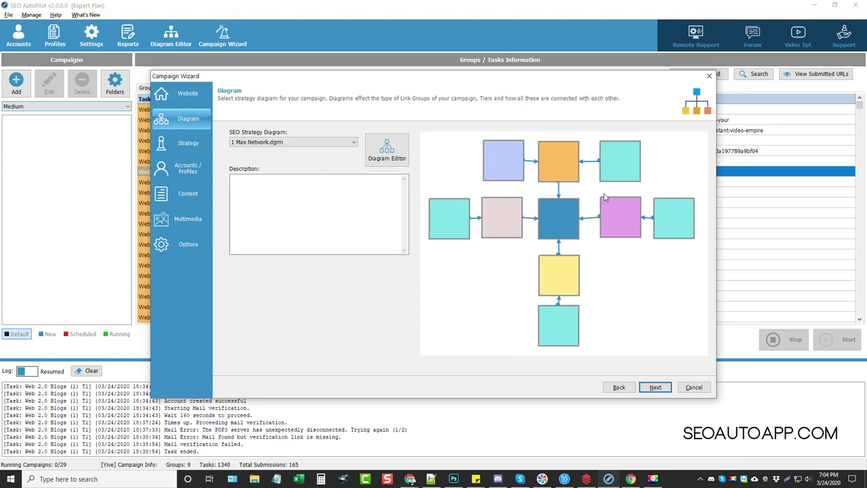
{"action": "left_click", "coordinate": [388, 150]}
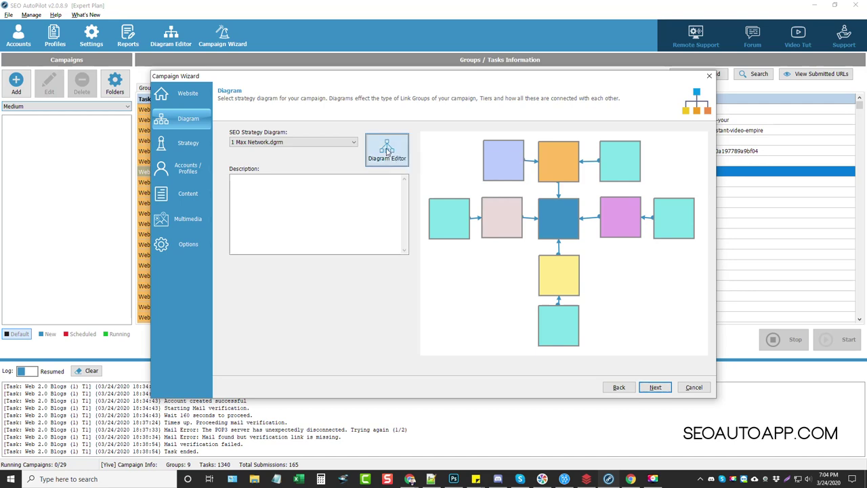
Add two Web 2.0 Blogs groups to the diagram, one left of the Money Site and one directly above it
{"action": "left_click_drag", "start_coordinate": [46, 55], "coordinate": [354, 205]}
{"action": "left_click_drag", "start_coordinate": [255, 119], "coordinate": [381, 155]}
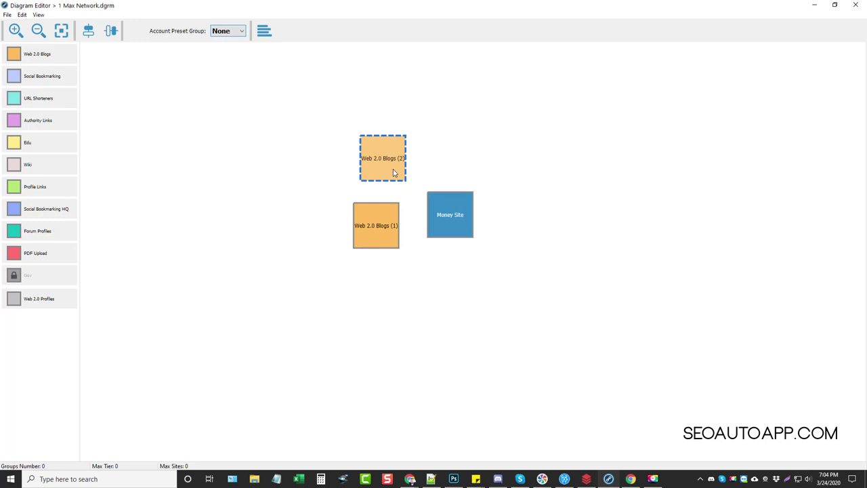
{"action": "left_click_drag", "start_coordinate": [383, 164], "coordinate": [451, 142]}
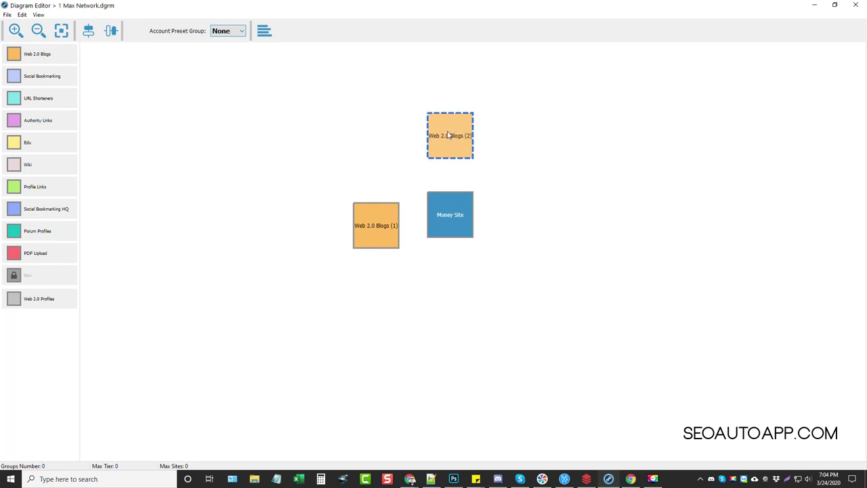
{"action": "left_click_drag", "start_coordinate": [378, 229], "coordinate": [374, 212]}
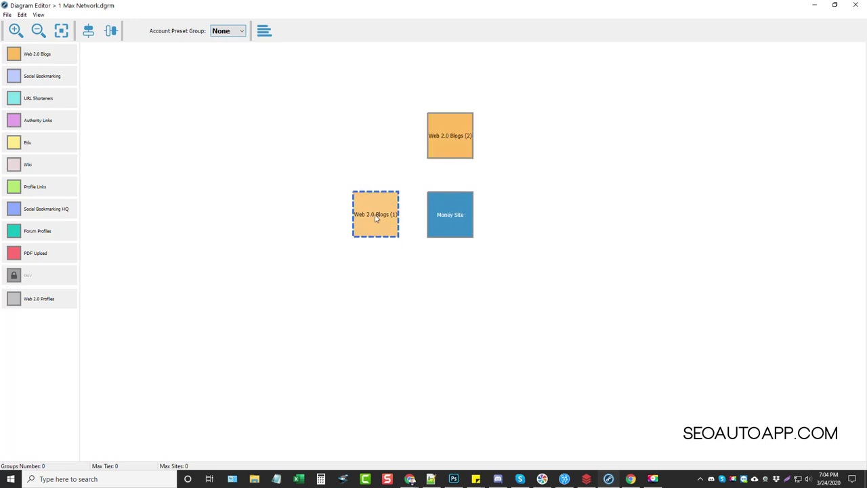
Link both Web 2.0 Blogs groups to the Money Site
{"action": "left_click", "coordinate": [457, 151]}
{"action": "left_click_drag", "start_coordinate": [457, 150], "coordinate": [444, 217]}
{"action": "left_click", "coordinate": [397, 217]}
Add an Edu group directly below the Money Site and link it to the Money Site
{"action": "left_click_drag", "start_coordinate": [44, 154], "coordinate": [273, 249]}
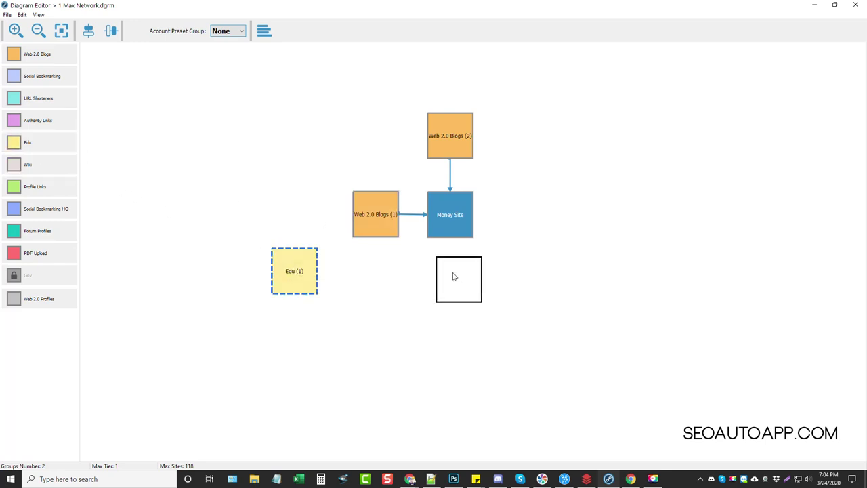
{"action": "left_click_drag", "start_coordinate": [438, 284], "coordinate": [430, 285]}
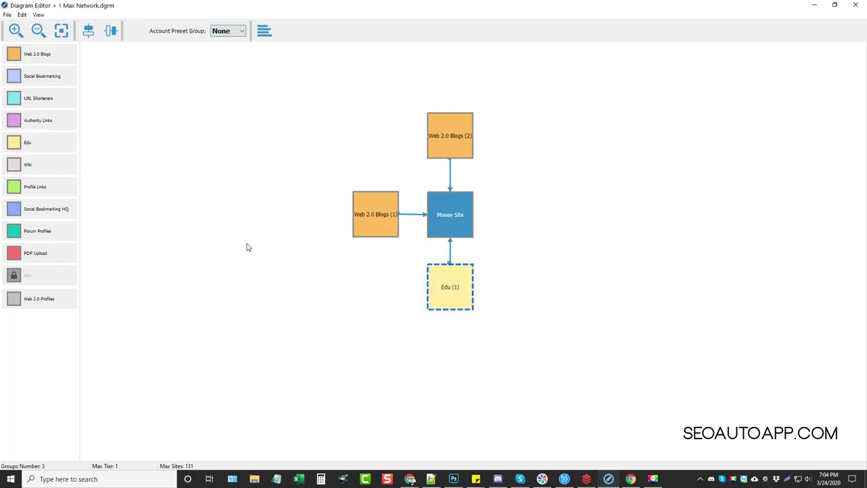
Add two Social Bookmarking HQ groups, link each to one of the Web 2.0 Blogs groups, and close the Diagram Editor
{"action": "left_click_drag", "start_coordinate": [54, 213], "coordinate": [284, 218]}
{"action": "left_click_drag", "start_coordinate": [42, 208], "coordinate": [444, 67]}
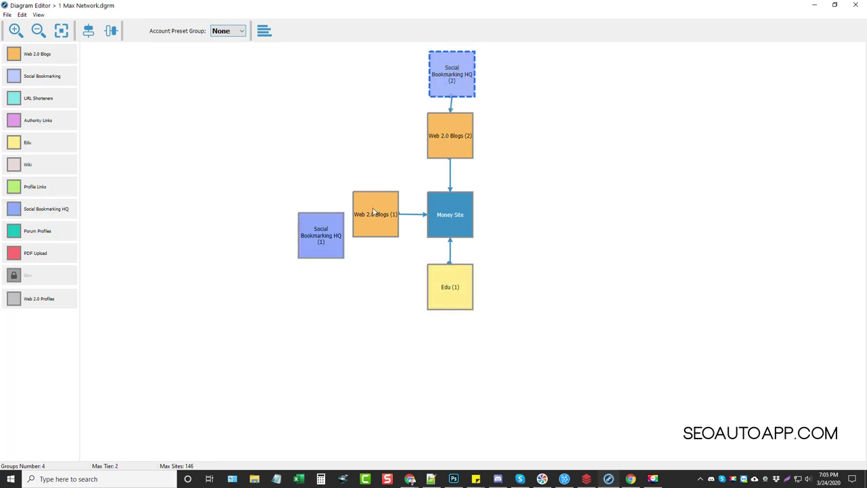
{"action": "left_click", "coordinate": [313, 214]}
{"action": "left_click_drag", "start_coordinate": [313, 213], "coordinate": [305, 189]}
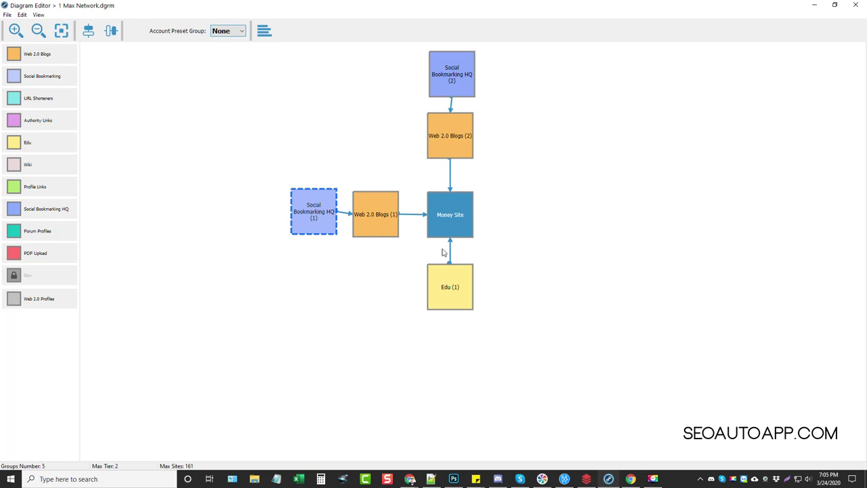
{"action": "left_click", "coordinate": [854, 5]}
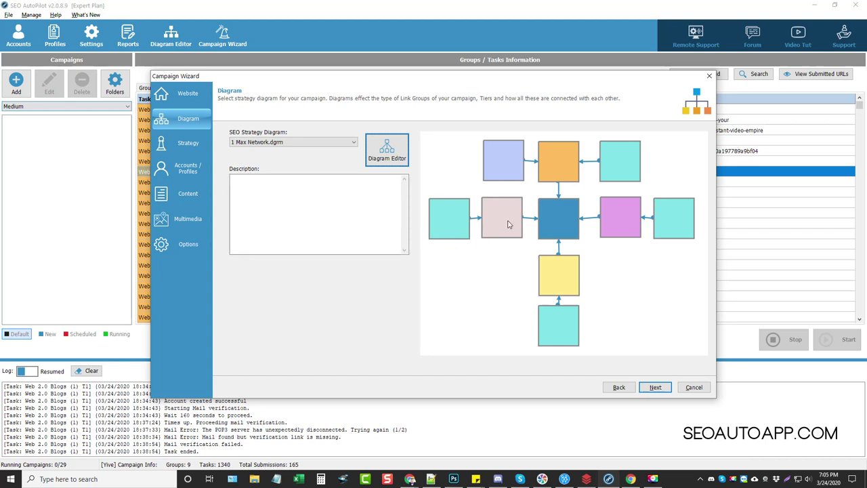
Choose PBN Creator - Medium as the SEO strategy diagram to preview its structure and description
{"action": "left_click", "coordinate": [341, 143]}
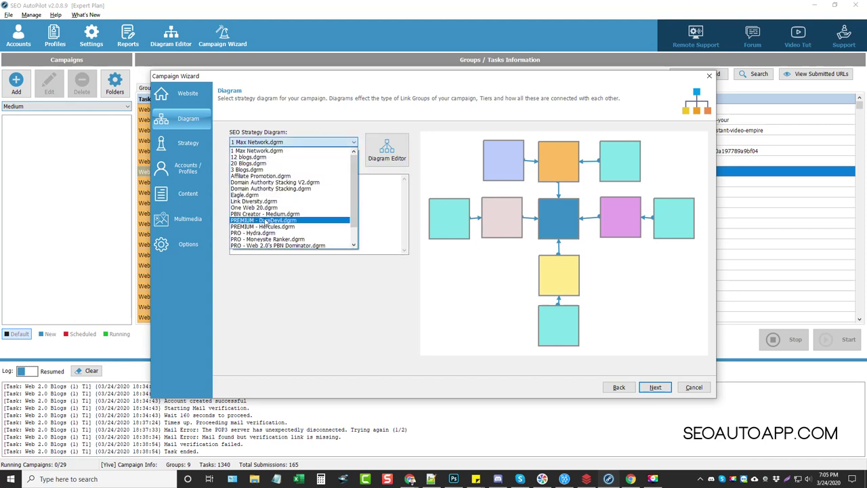
{"action": "scroll", "coordinate": [276, 221], "scroll_direction": "down", "scroll_amount": 1}
{"action": "left_click", "coordinate": [281, 194]}
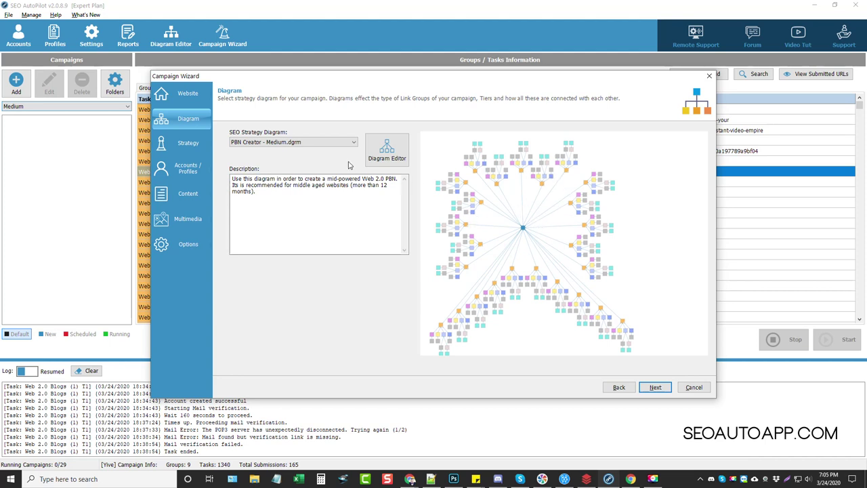
Set the SEO strategy diagram to 1 Max Network and continue to the Strategy stage
{"action": "left_click", "coordinate": [330, 143]}
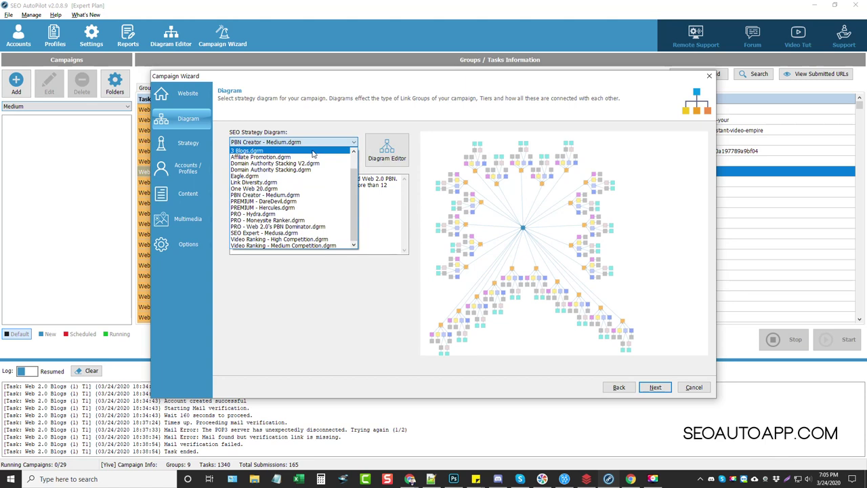
{"action": "scroll", "coordinate": [313, 173], "scroll_direction": "up", "scroll_amount": 3}
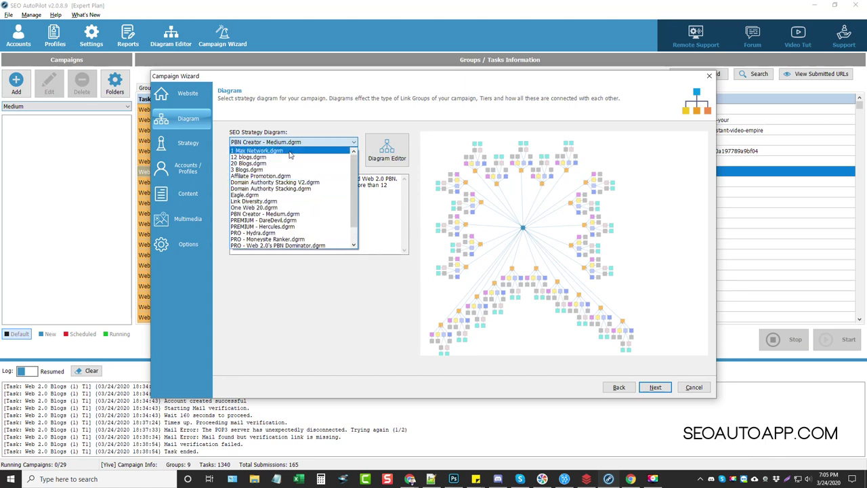
{"action": "left_click", "coordinate": [260, 157]}
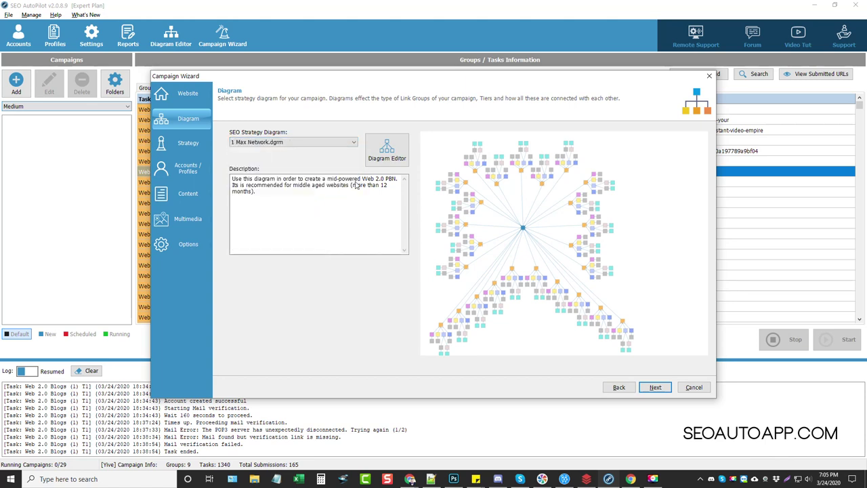
{"action": "left_click", "coordinate": [655, 387]}
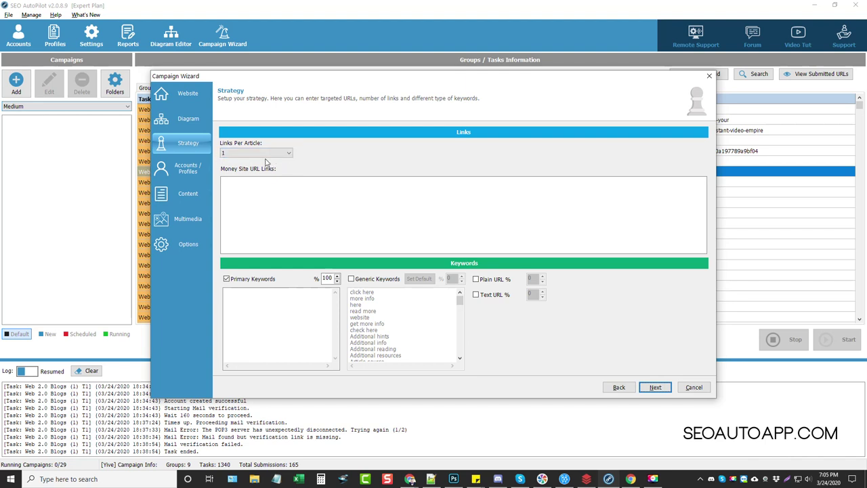
Switch to the browser and open the Medium article on Yive from the Google results for YIVE Review
{"action": "left_click", "coordinate": [258, 191]}
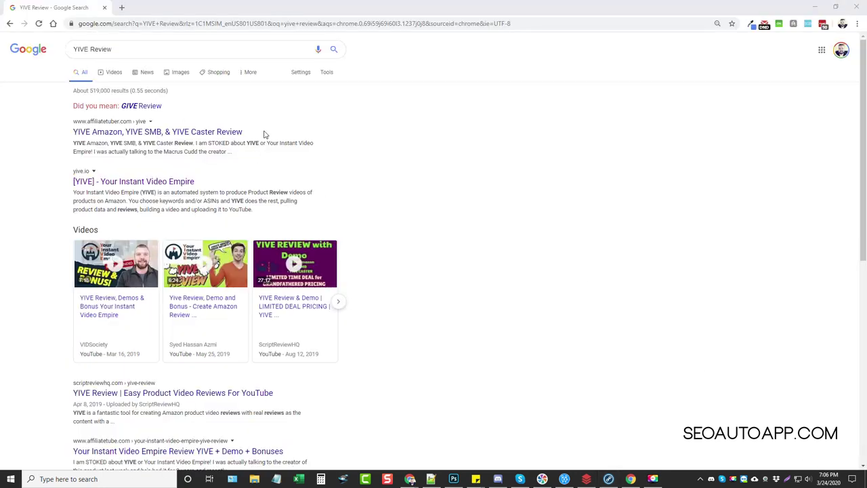
{"action": "scroll", "coordinate": [392, 271], "scroll_direction": "down", "scroll_amount": 5}
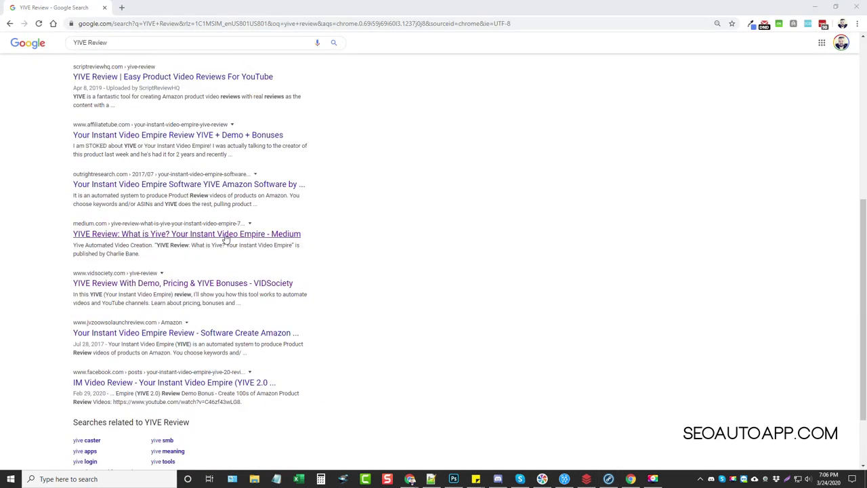
{"action": "left_click", "coordinate": [185, 235]}
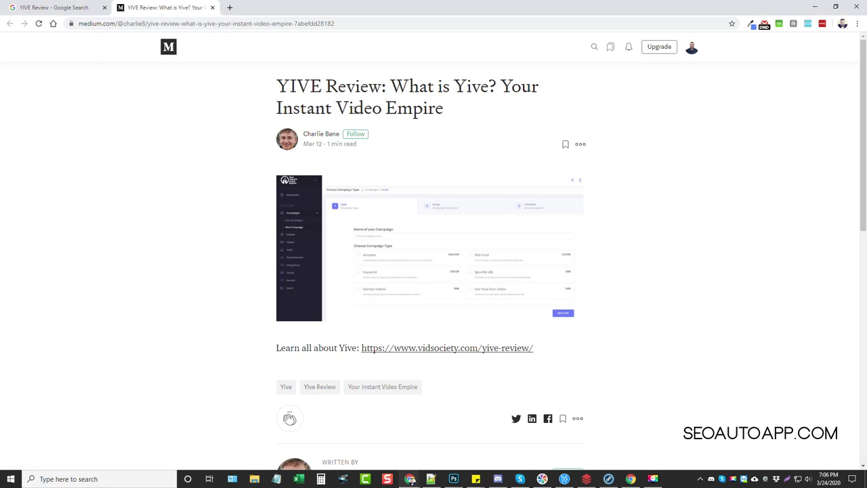
Copy the Medium article's web address and paste it into the campaign's Money Site URL Links
{"action": "left_click_drag", "start_coordinate": [344, 23], "coordinate": [69, 24]}
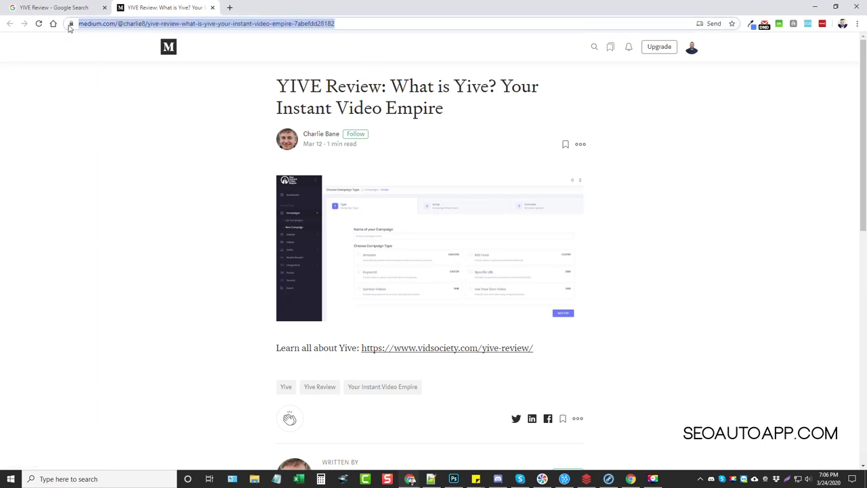
{"action": "right_click", "coordinate": [95, 27]}
{"action": "left_click", "coordinate": [120, 87]}
{"action": "left_click", "coordinate": [814, 6]}
{"action": "right_click", "coordinate": [249, 194]}
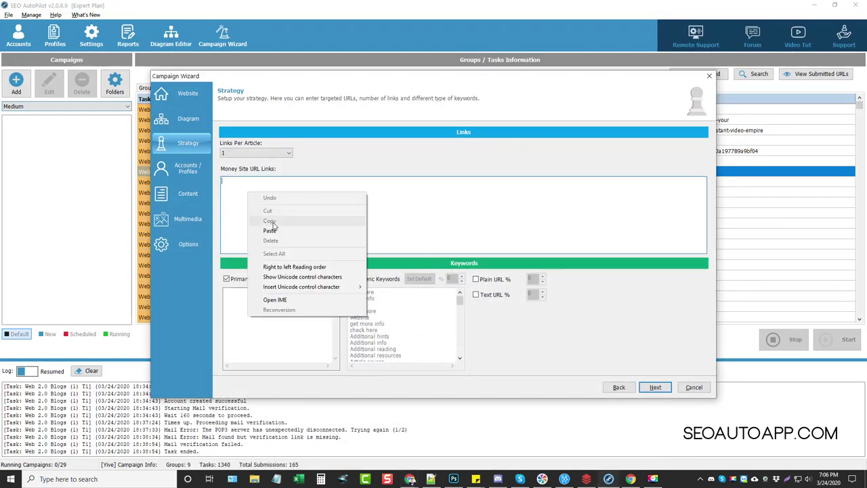
{"action": "left_click", "coordinate": [270, 230]}
Enter Yive and Yive Review as separate primary keywords and set their share to 20%
{"action": "left_click", "coordinate": [273, 298]}
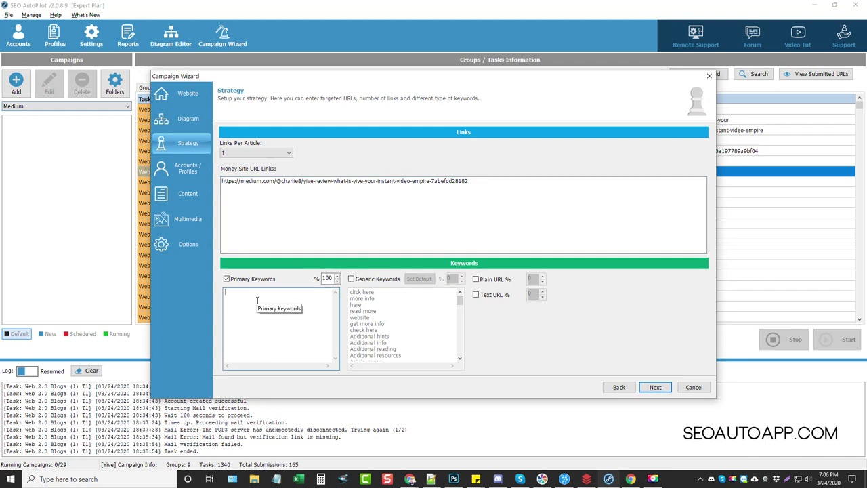
{"action": "type", "text": "Yive Review"}
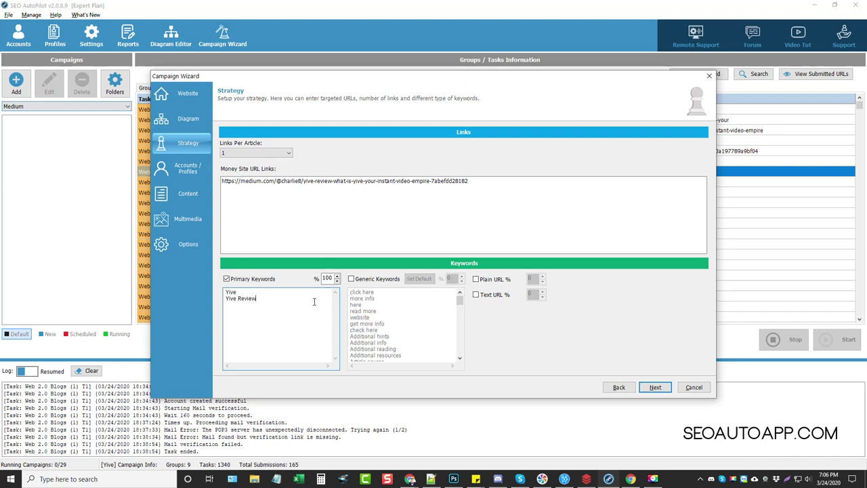
{"action": "left_click", "coordinate": [325, 278]}
{"action": "double_click", "coordinate": [326, 279]}
{"action": "type", "text": "20"}
Enable generic keywords at 20% and plain URLs at 60%
{"action": "left_click", "coordinate": [351, 278]}
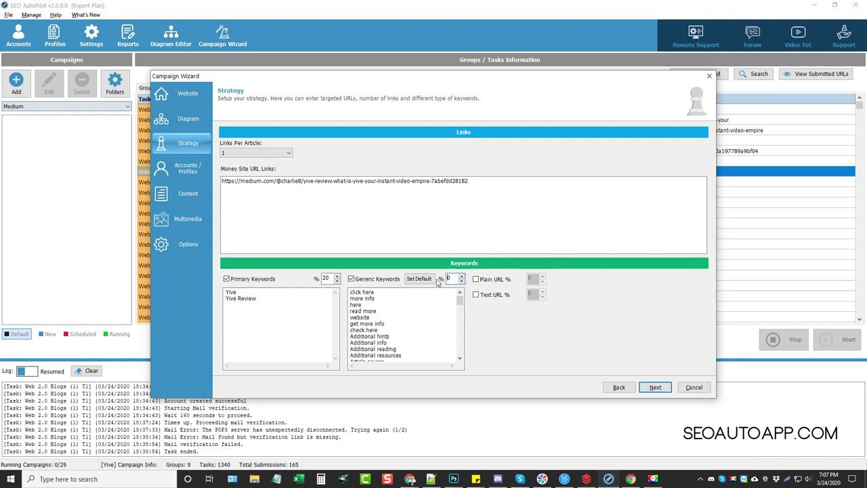
{"action": "left_click", "coordinate": [476, 278]}
{"action": "double_click", "coordinate": [534, 278]}
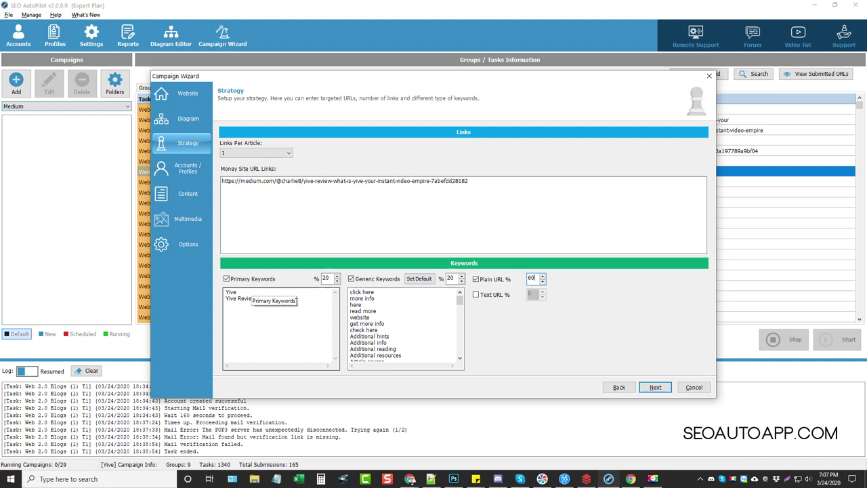
Add vidsociety as the first generic keyword and continue to the Accounts / Profiles stage
{"action": "left_click", "coordinate": [350, 291]}
{"action": "key", "text": "Return"}
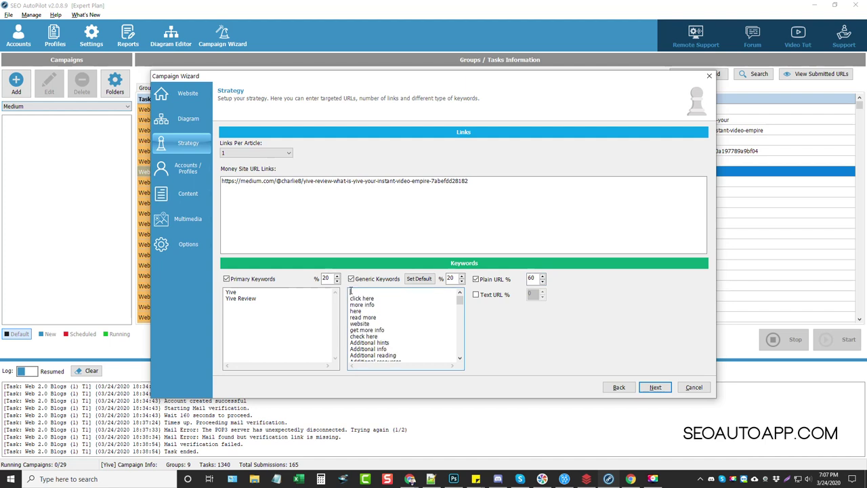
{"action": "type", "text": "vidsociety"}
{"action": "left_click", "coordinate": [654, 386]}
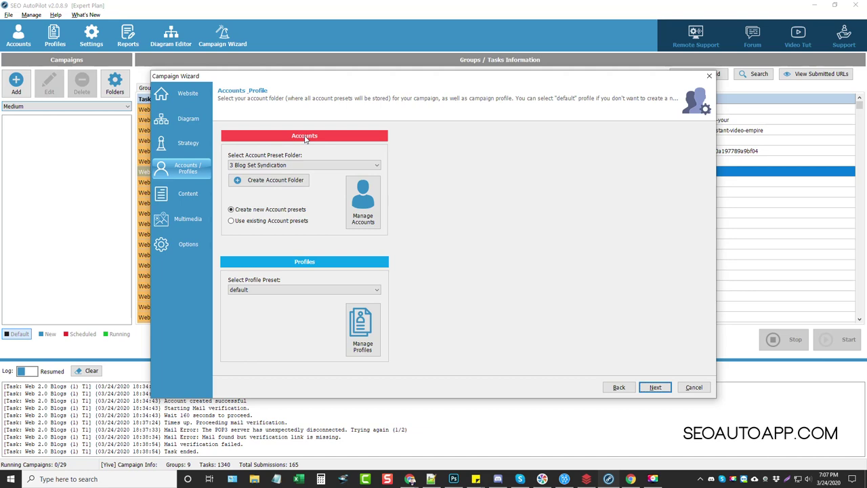
Use existing account presets, choose the acctworks profile preset, and continue to the Content stage
{"action": "left_click_drag", "start_coordinate": [326, 79], "coordinate": [438, 85]}
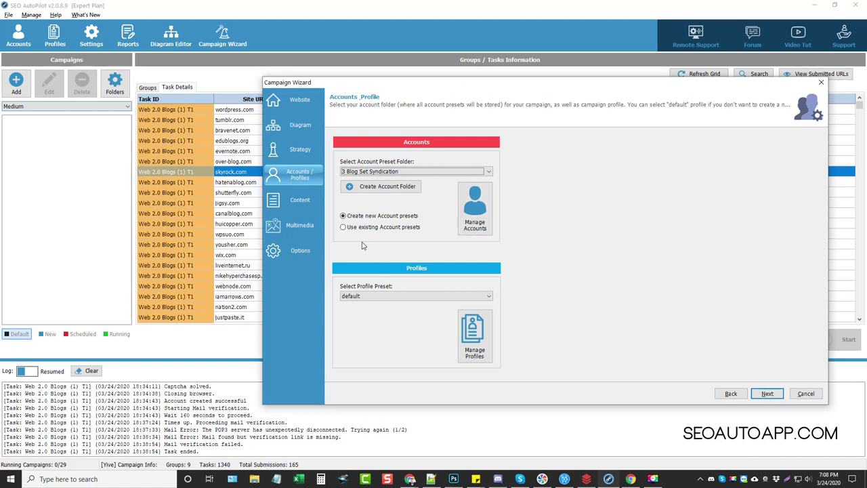
{"action": "left_click", "coordinate": [343, 228]}
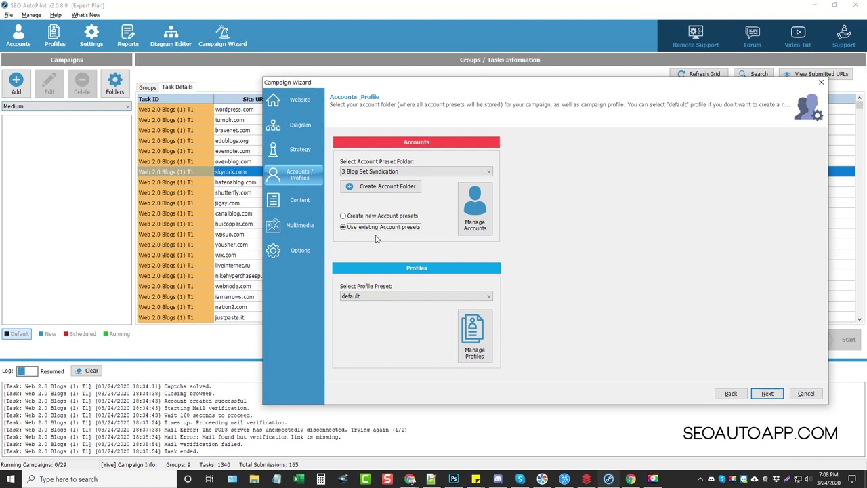
{"action": "mouse_move", "coordinate": [386, 230]}
{"action": "left_click", "coordinate": [411, 297]}
{"action": "scroll", "coordinate": [378, 299], "scroll_direction": "down", "scroll_amount": 1}
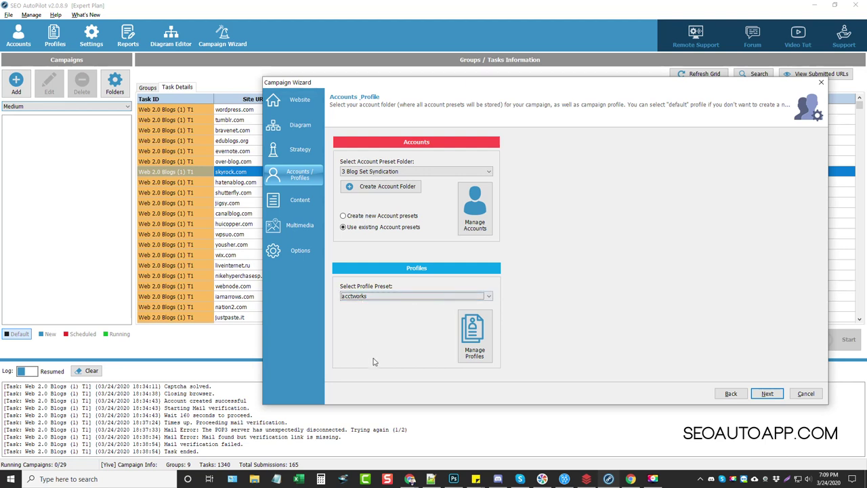
{"action": "left_click", "coordinate": [766, 393]}
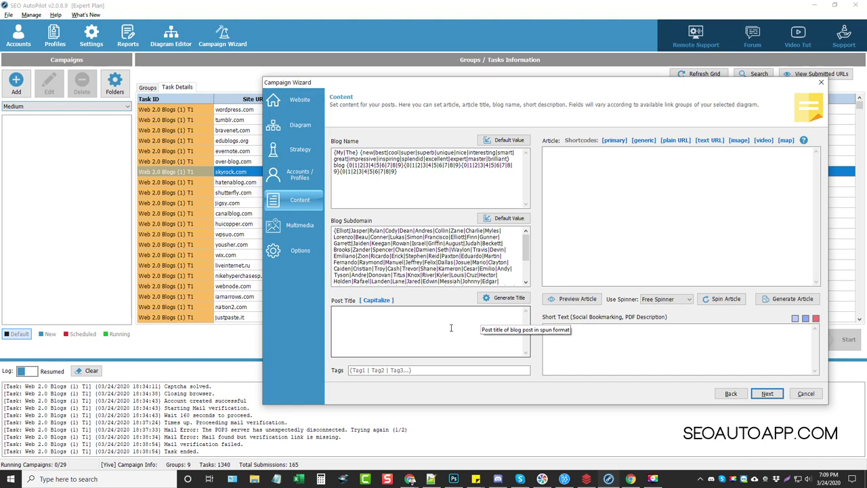
Look over the blog name spintax and generate spun post titles for the campaign
{"action": "left_click_drag", "start_coordinate": [408, 180], "coordinate": [326, 148]}
{"action": "left_click", "coordinate": [394, 188]}
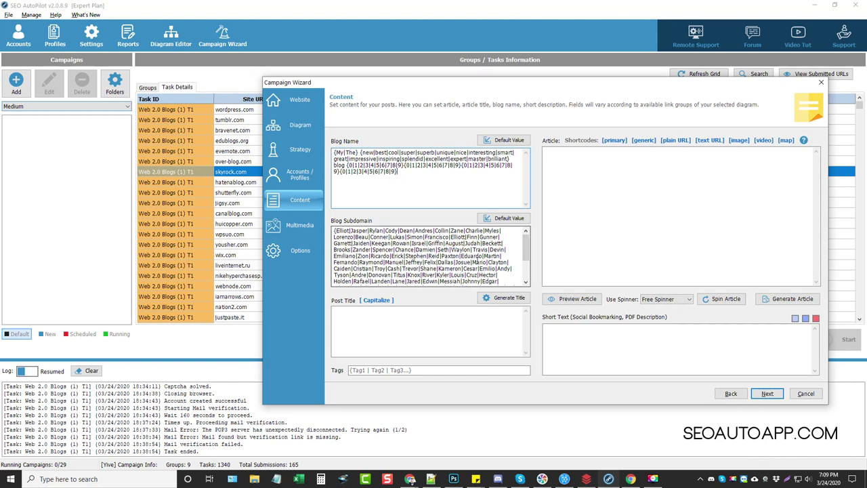
{"action": "left_click", "coordinate": [387, 313]}
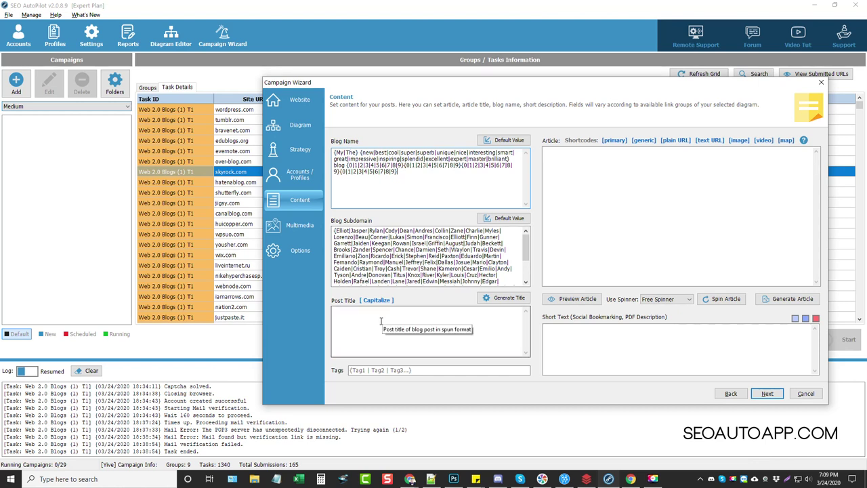
{"action": "left_click", "coordinate": [514, 302]}
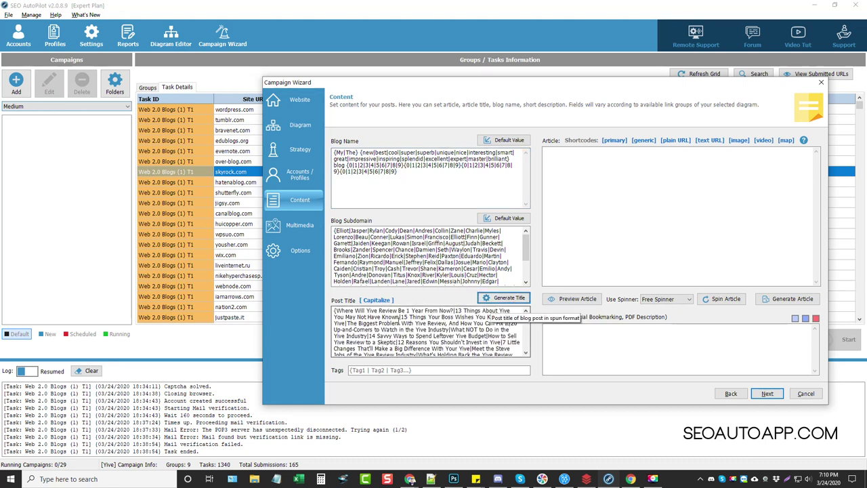
Go back to the Strategy stage to check the primary keywords used in the generated post titles
{"action": "double_click", "coordinate": [371, 310]}
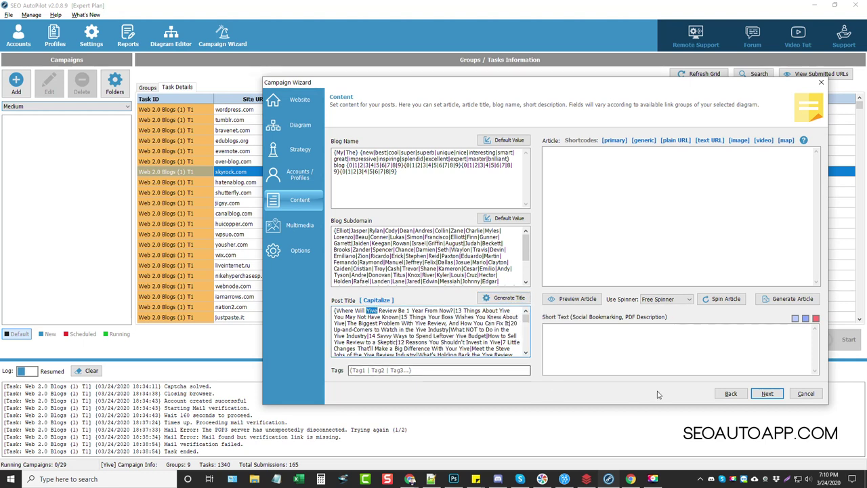
{"action": "left_click", "coordinate": [730, 393]}
{"action": "left_click", "coordinate": [731, 393]}
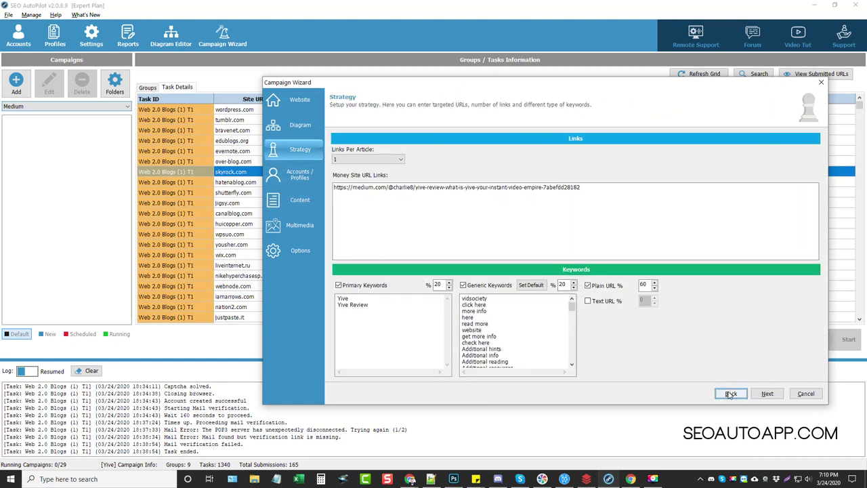
{"action": "double_click", "coordinate": [352, 304]}
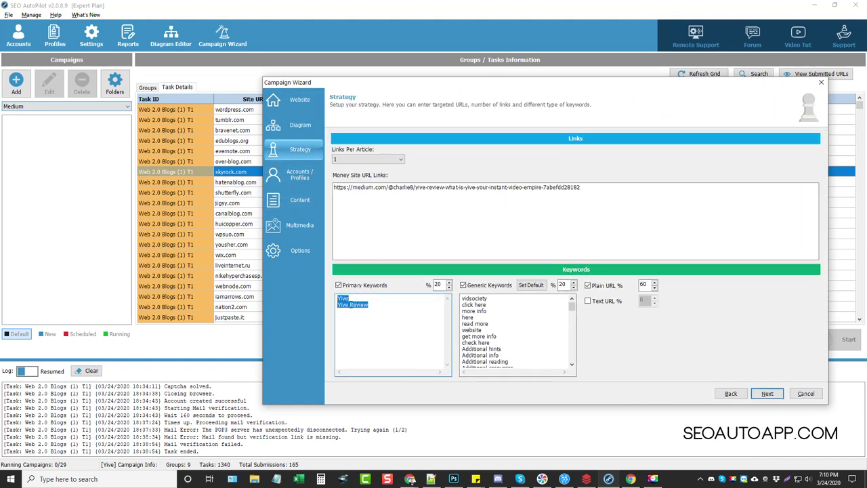
{"action": "key", "text": "ctrl+a"}
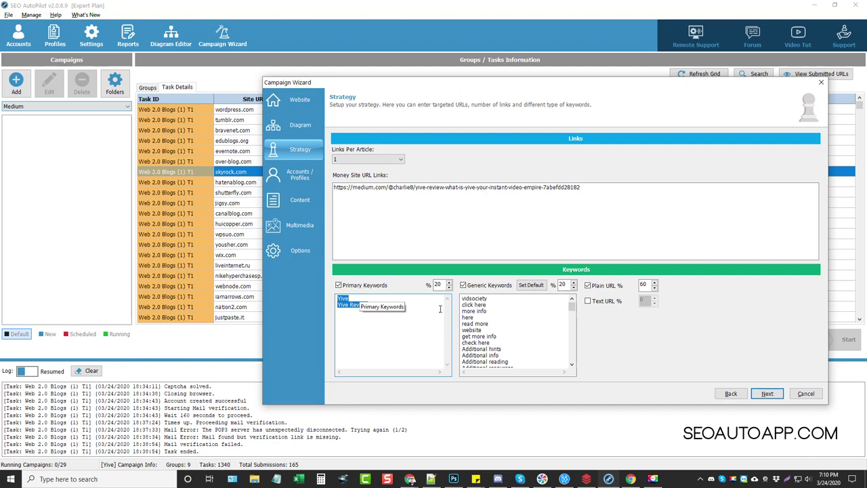
Return to the Content stage and capitalize the generated post titles
{"action": "left_click", "coordinate": [767, 394]}
{"action": "left_click", "coordinate": [770, 397]}
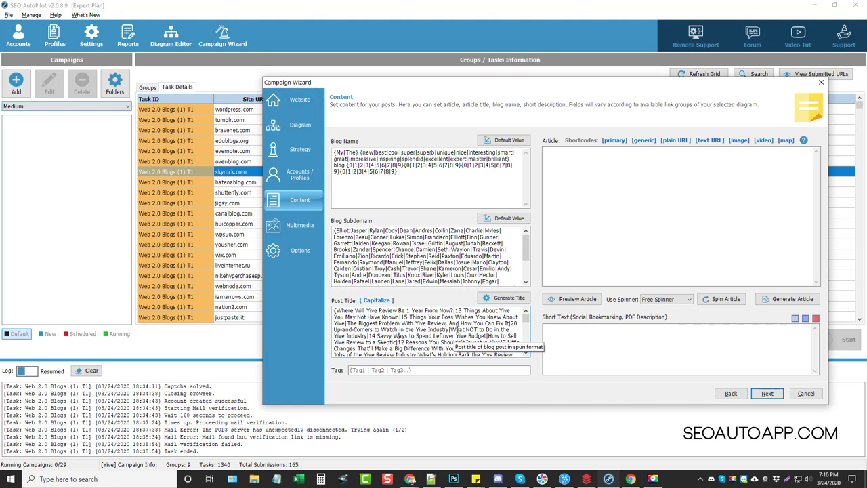
{"action": "left_click", "coordinate": [380, 302]}
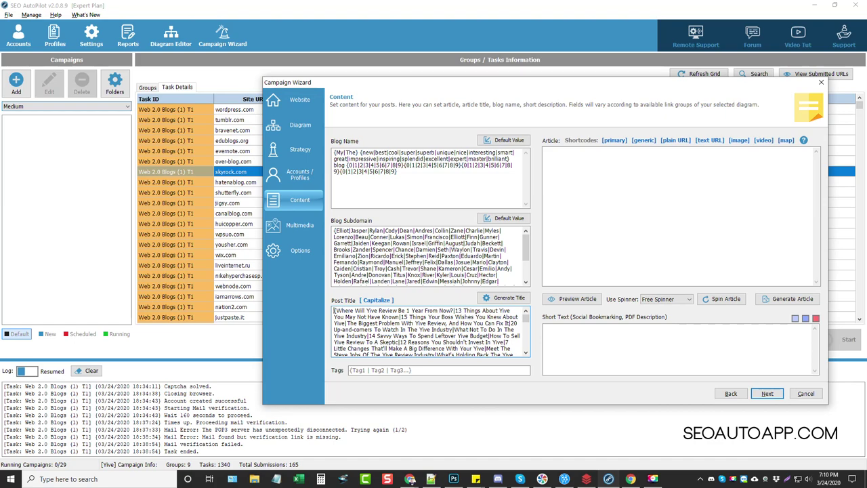
Switch to the browser and view the EzineArticles article Engagement Is The Future Of Video Marketing
{"action": "key", "text": "alt+Tab"}
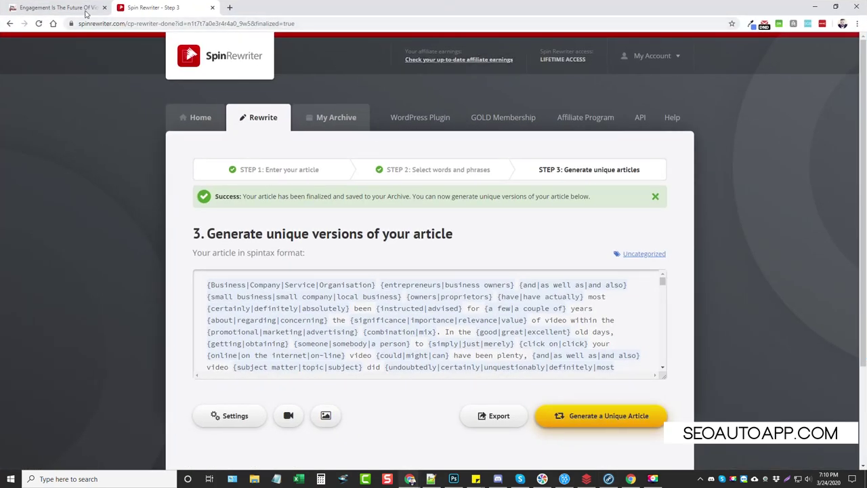
{"action": "left_click", "coordinate": [94, 11]}
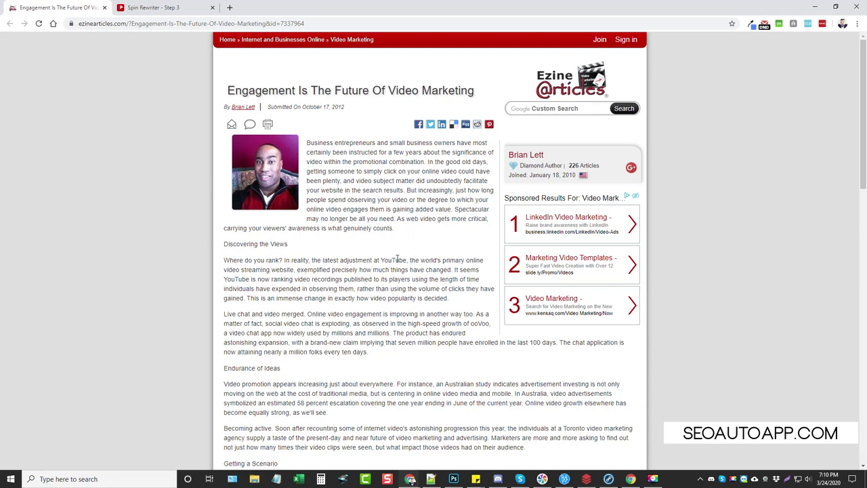
Copy the whole spintax article from Spin Rewriter and paste it into the campaign's Article field in SEO AutoPilot
{"action": "left_click", "coordinate": [149, 9]}
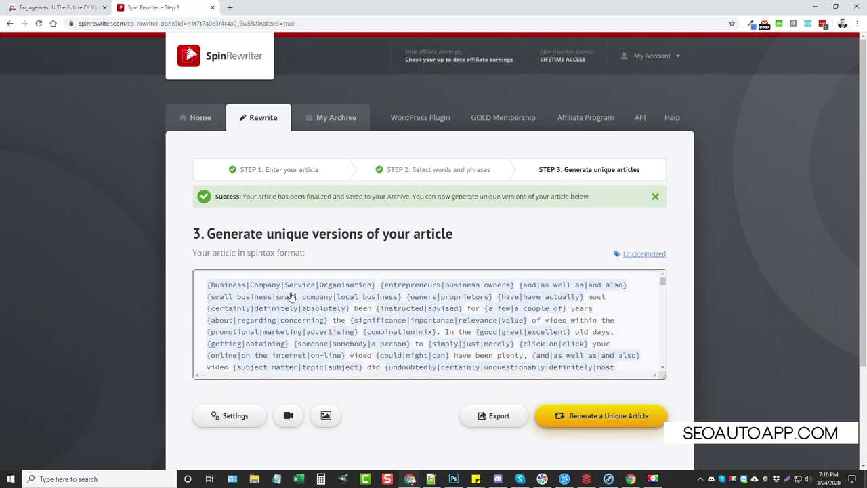
{"action": "mouse_move", "coordinate": [662, 283]}
{"action": "left_mouse_down"}
{"action": "mouse_move", "coordinate": [658, 352]}
{"action": "mouse_move", "coordinate": [662, 280]}
{"action": "left_mouse_up"}
{"action": "left_click", "coordinate": [648, 316]}
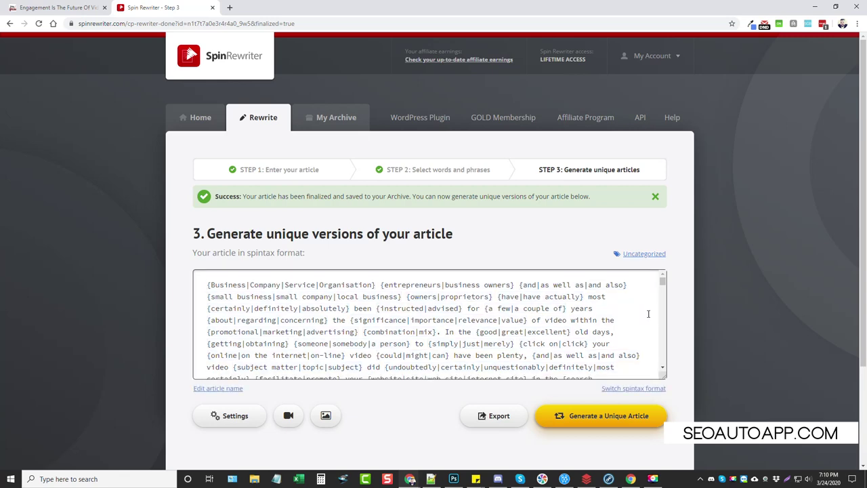
{"action": "key", "text": "ctrl+a"}
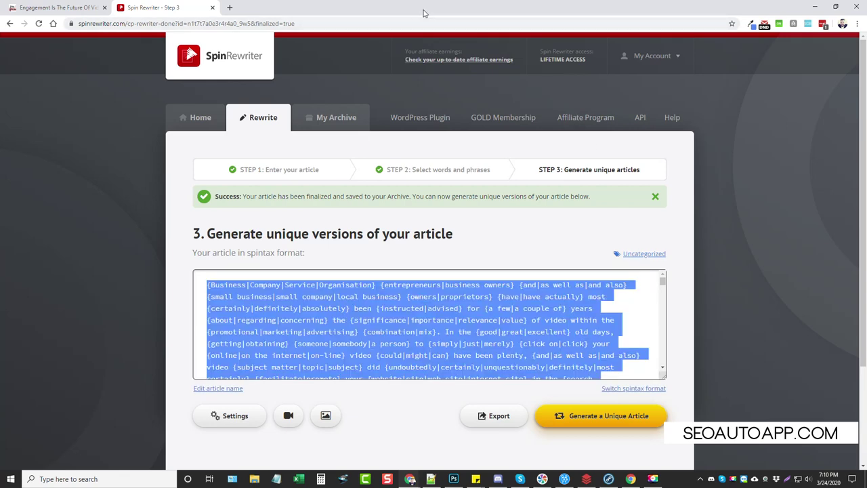
{"action": "key", "text": "alt+Tab"}
{"action": "left_click", "coordinate": [568, 181]}
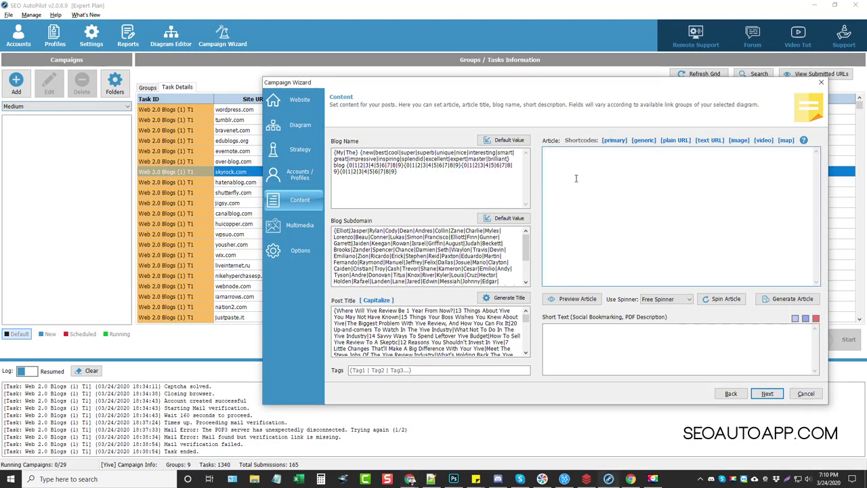
{"action": "key", "text": "ctrl+v"}
Insert the word "Yive" at the very beginning of the spun article
{"action": "scroll", "coordinate": [712, 252], "scroll_direction": "down", "scroll_amount": 5}
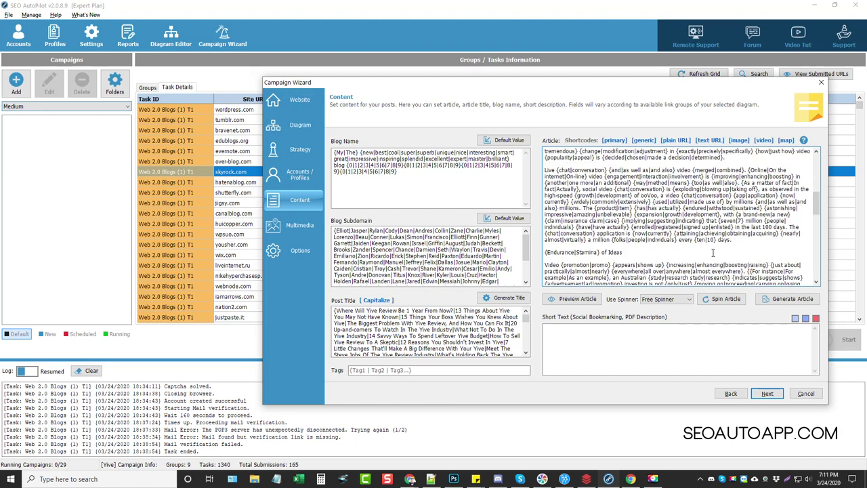
{"action": "scroll", "coordinate": [712, 252], "scroll_direction": "up", "scroll_amount": 5}
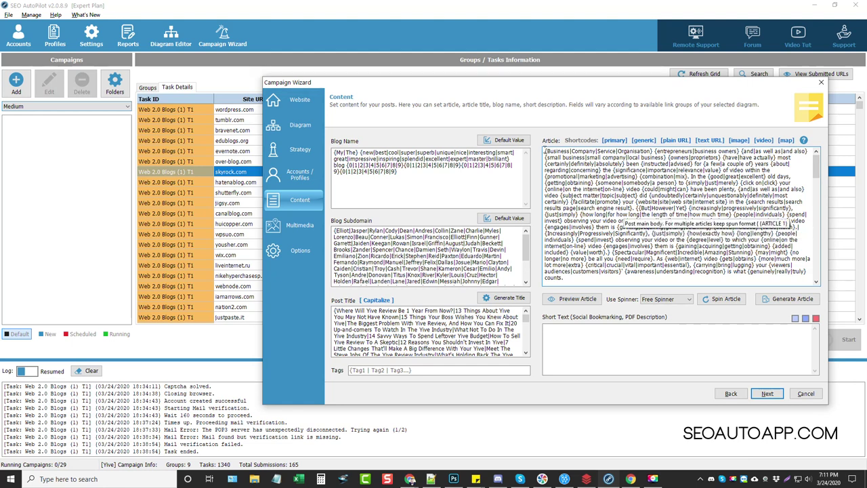
{"action": "type", "text": "Yive"}
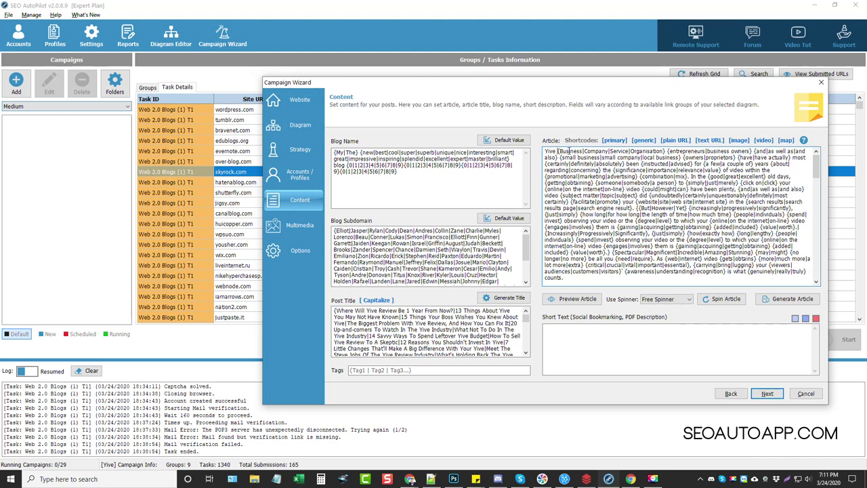
Copy the article's opening paragraph, including "Yive", into the Short Text field
{"action": "left_click_drag", "start_coordinate": [569, 278], "coordinate": [540, 145]}
{"action": "right_click", "coordinate": [593, 183]}
{"action": "left_click", "coordinate": [613, 218]}
{"action": "left_click", "coordinate": [562, 327]}
{"action": "right_click", "coordinate": [578, 330]}
{"action": "left_click", "coordinate": [601, 371]}
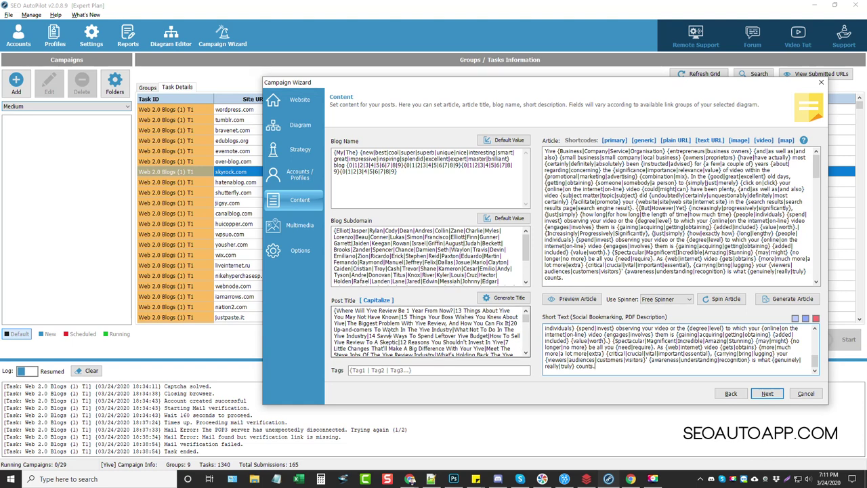
Replace the article subheading "{Discovering|Finding|Uncovering} the Views" with the full post title spintax
{"action": "scroll", "coordinate": [396, 332], "scroll_direction": "down", "scroll_amount": 2}
{"action": "scroll", "coordinate": [402, 330], "scroll_direction": "up", "scroll_amount": 2}
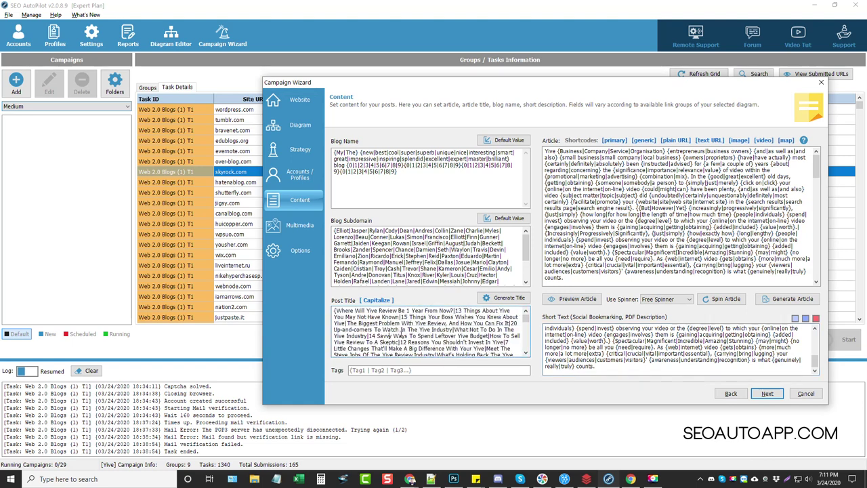
{"action": "key", "text": "ctrl+a"}
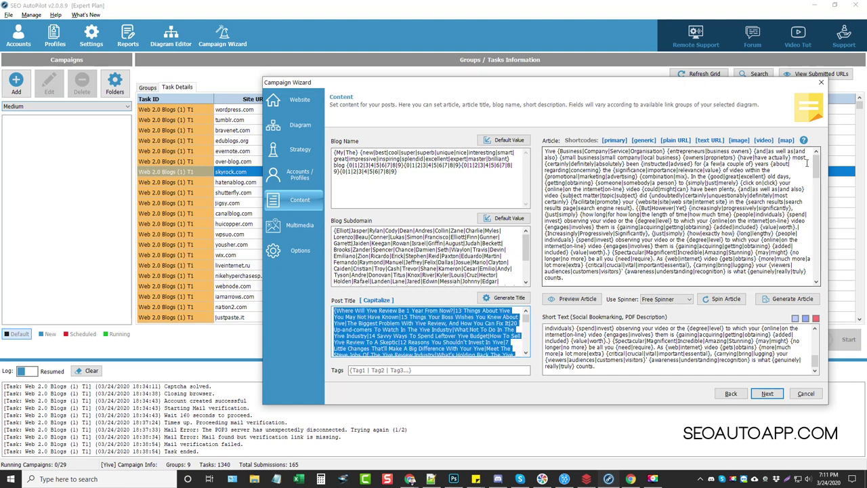
{"action": "left_click_drag", "start_coordinate": [816, 165], "coordinate": [816, 181]}
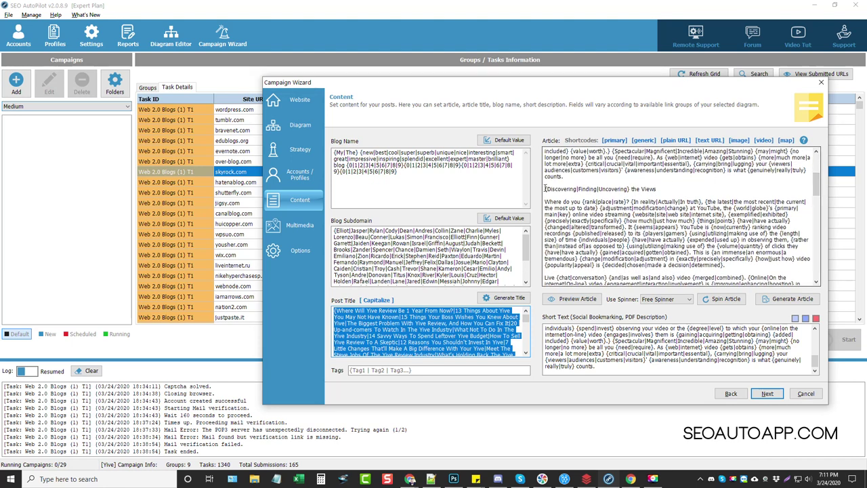
{"action": "left_click_drag", "start_coordinate": [659, 189], "coordinate": [542, 190]}
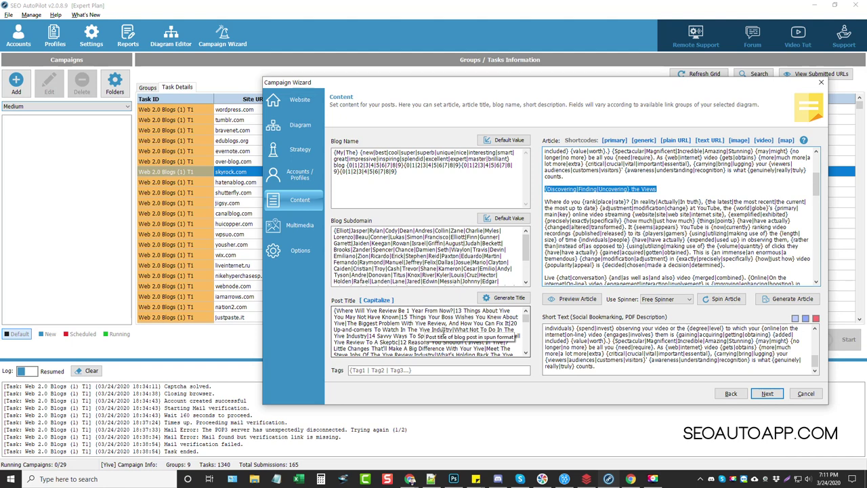
{"action": "key", "text": "ctrl+v"}
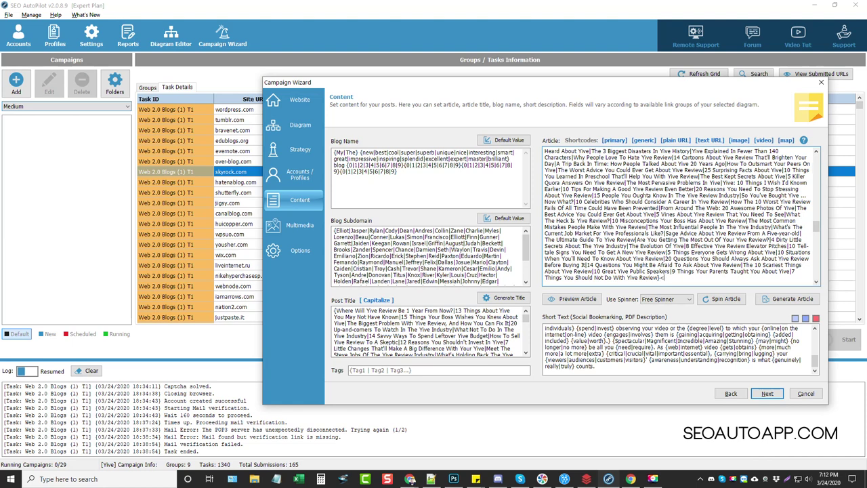
Wrap the pasted title spintax in the article in <h2> and </h2> tags
{"action": "type", "text": "h2>"}
{"action": "scroll", "coordinate": [675, 274], "scroll_direction": "up", "scroll_amount": 10}
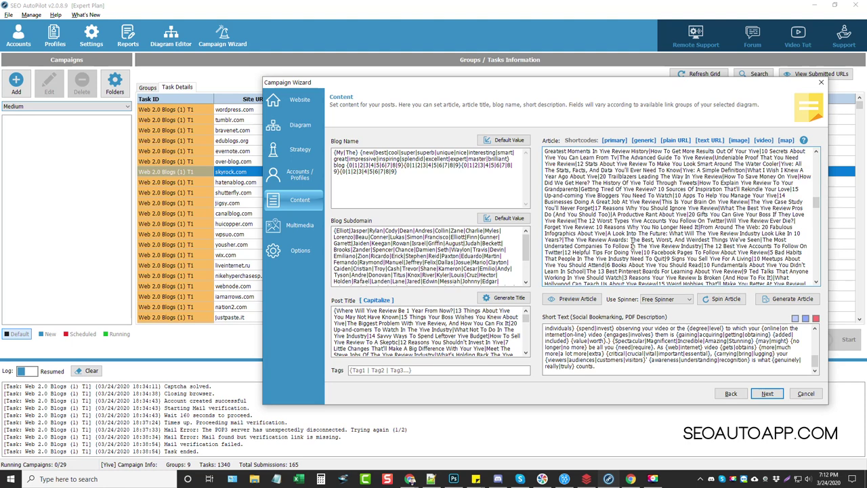
{"action": "scroll", "coordinate": [632, 239], "scroll_direction": "up", "scroll_amount": 10}
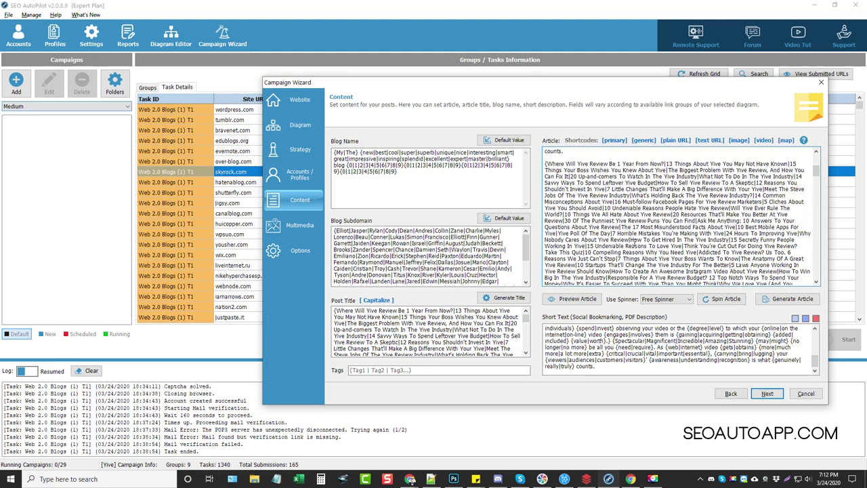
{"action": "left_click", "coordinate": [546, 182]}
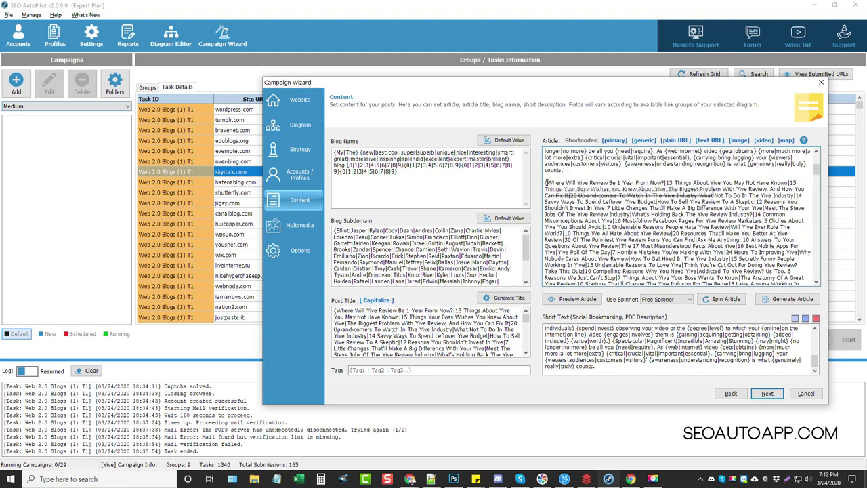
{"action": "type", "text": "<h2>"}
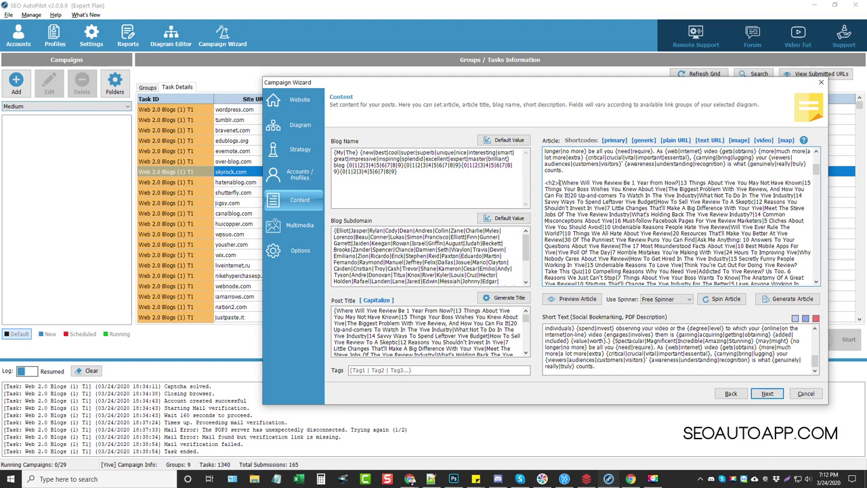
Copy the h2-tagged title spintax and paste it over the subheading "{Endurance|Stamina} of Ideas"
{"action": "left_click_drag", "start_coordinate": [546, 182], "coordinate": [681, 197]}
{"action": "right_click", "coordinate": [648, 172]}
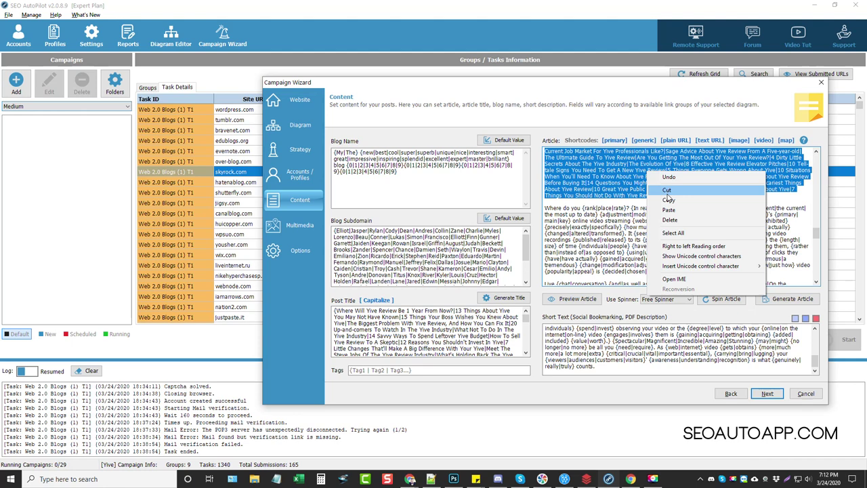
{"action": "left_click", "coordinate": [674, 200]}
{"action": "scroll", "coordinate": [674, 201], "scroll_direction": "up", "scroll_amount": 3}
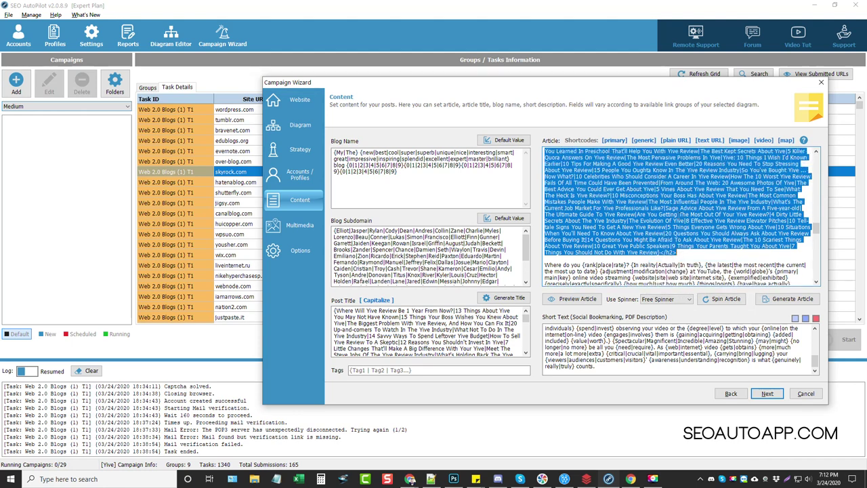
{"action": "scroll", "coordinate": [687, 179], "scroll_direction": "down", "scroll_amount": 1}
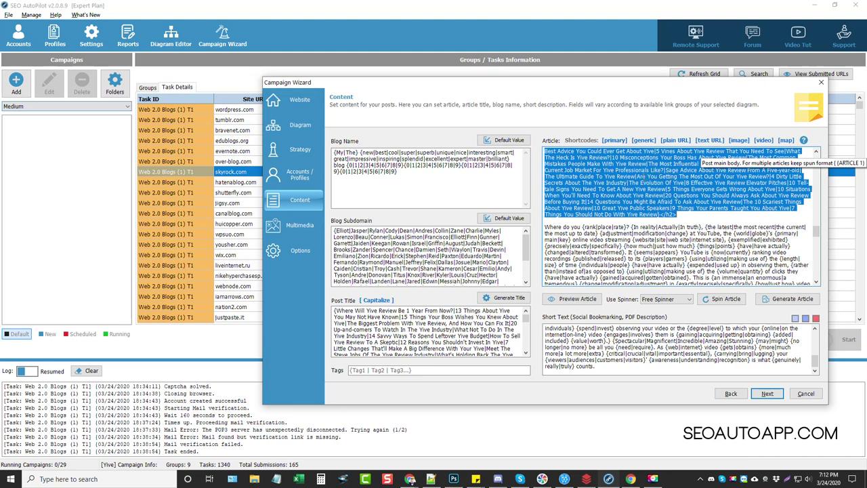
{"action": "scroll", "coordinate": [630, 237], "scroll_direction": "down", "scroll_amount": 7}
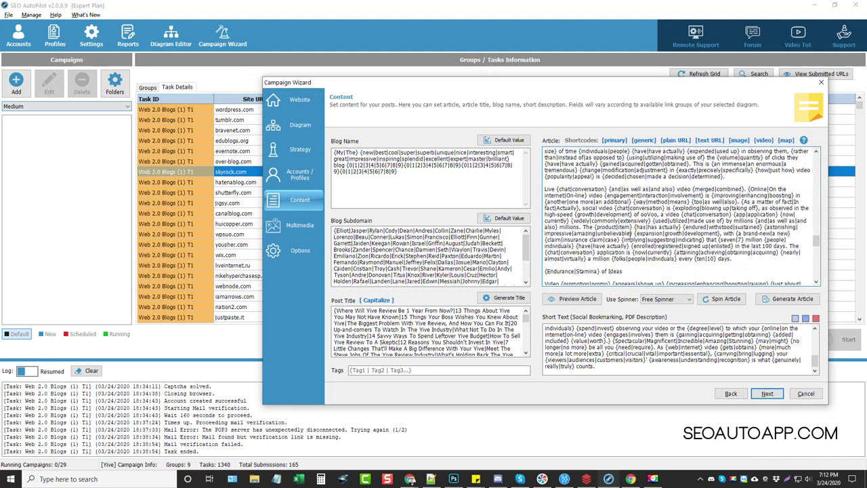
{"action": "left_click_drag", "start_coordinate": [624, 252], "coordinate": [536, 251]}
{"action": "right_click", "coordinate": [557, 250]}
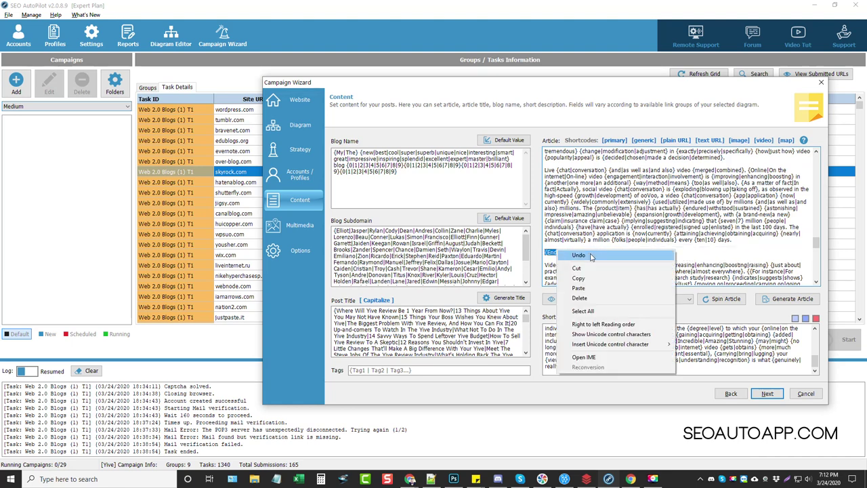
{"action": "left_click", "coordinate": [586, 289]}
Replace the subheading "{Getting|Obtaining} a Scenario" with the same h2-tagged title spintax
{"action": "scroll", "coordinate": [619, 233], "scroll_direction": "down", "scroll_amount": 6}
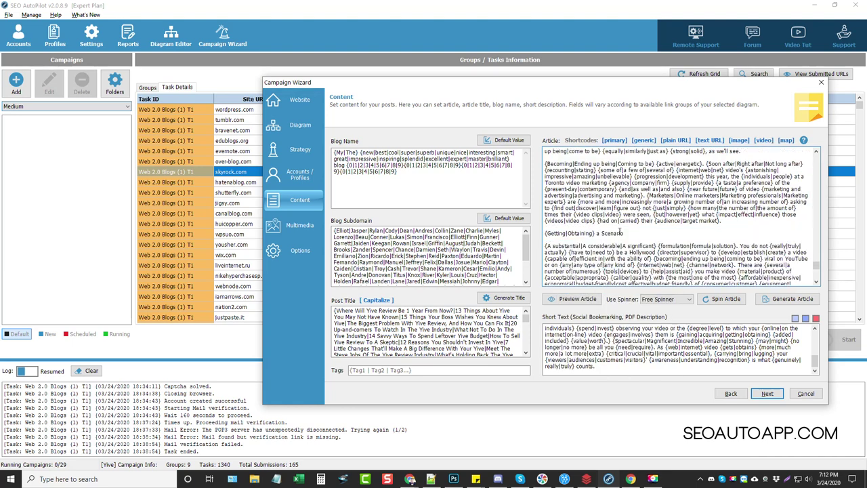
{"action": "left_click_drag", "start_coordinate": [624, 214], "coordinate": [535, 213]}
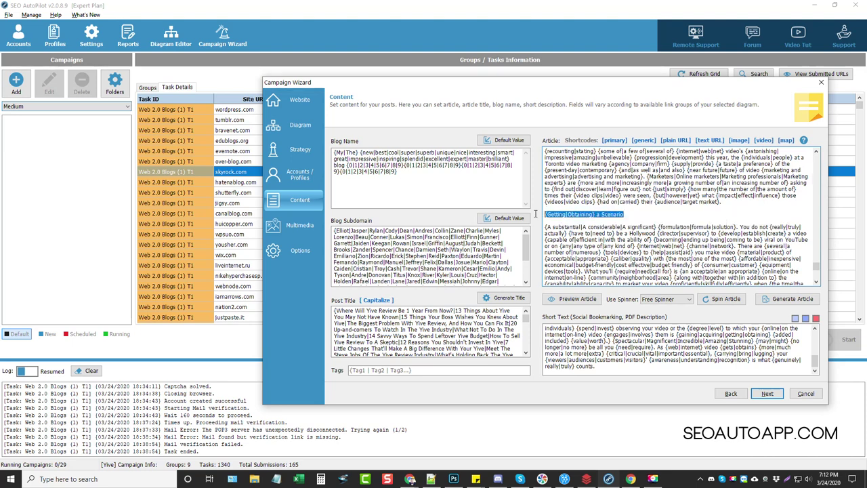
{"action": "right_click", "coordinate": [560, 214]}
{"action": "left_click", "coordinate": [586, 254]}
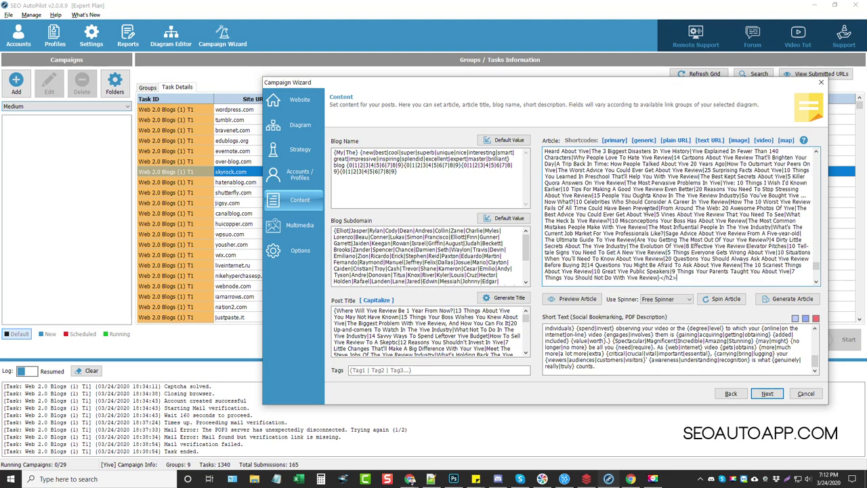
Preview the spun article and examine its title and the short text paragraph above the body
{"action": "left_click", "coordinate": [576, 303]}
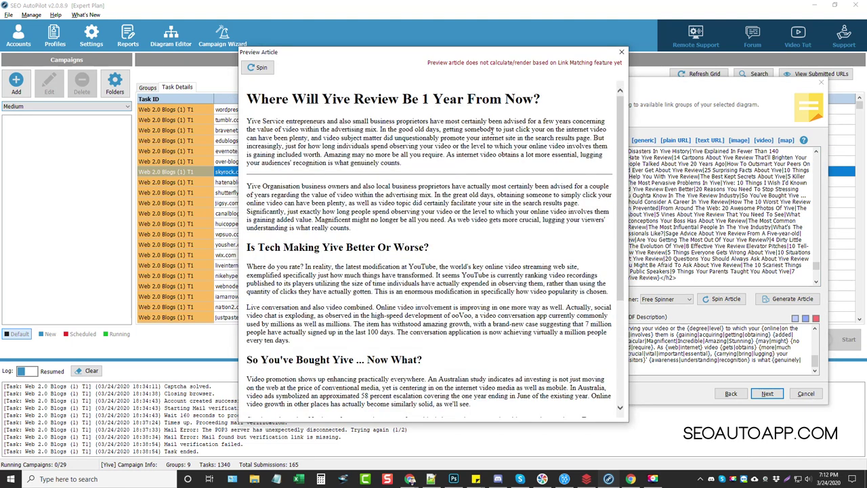
{"action": "left_click_drag", "start_coordinate": [535, 108], "coordinate": [253, 97]}
{"action": "left_click_drag", "start_coordinate": [405, 167], "coordinate": [252, 102]}
{"action": "left_click", "coordinate": [249, 120]}
{"action": "scroll", "coordinate": [422, 249], "scroll_direction": "down", "scroll_amount": 3}
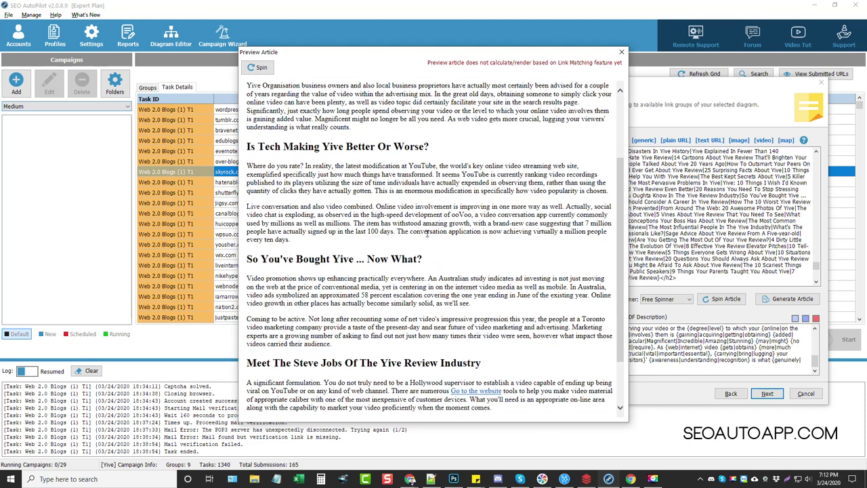
Check the spun subheadings and the keyword in each of them, and close the article preview
{"action": "left_click_drag", "start_coordinate": [435, 150], "coordinate": [249, 147]}
{"action": "left_click_drag", "start_coordinate": [421, 258], "coordinate": [247, 260]}
{"action": "left_click_drag", "start_coordinate": [483, 364], "coordinate": [245, 366]}
{"action": "left_click", "coordinate": [350, 182]}
{"action": "double_click", "coordinate": [326, 148]}
{"action": "left_click_drag", "start_coordinate": [340, 260], "coordinate": [353, 259]}
{"action": "left_click_drag", "start_coordinate": [377, 362], "coordinate": [425, 362]}
{"action": "left_click", "coordinate": [505, 306]}
{"action": "left_click", "coordinate": [621, 52]}
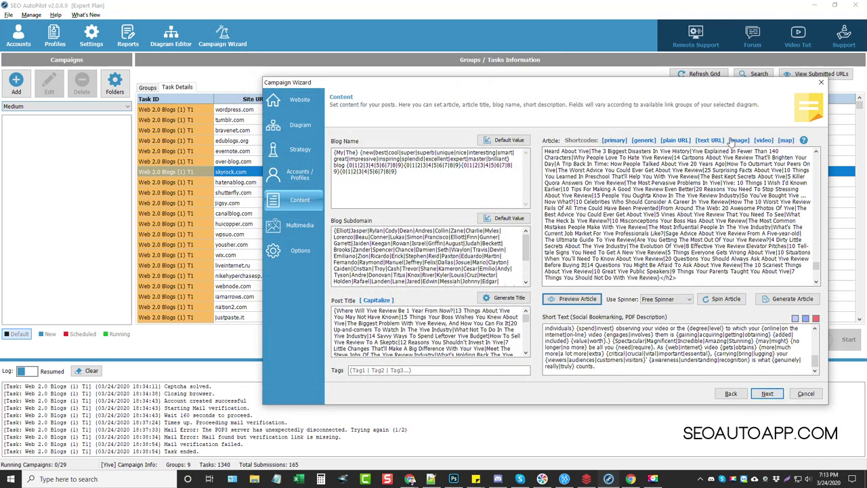
Continue to the Multimedia stage and set one image per article at a random position
{"action": "left_click", "coordinate": [665, 188]}
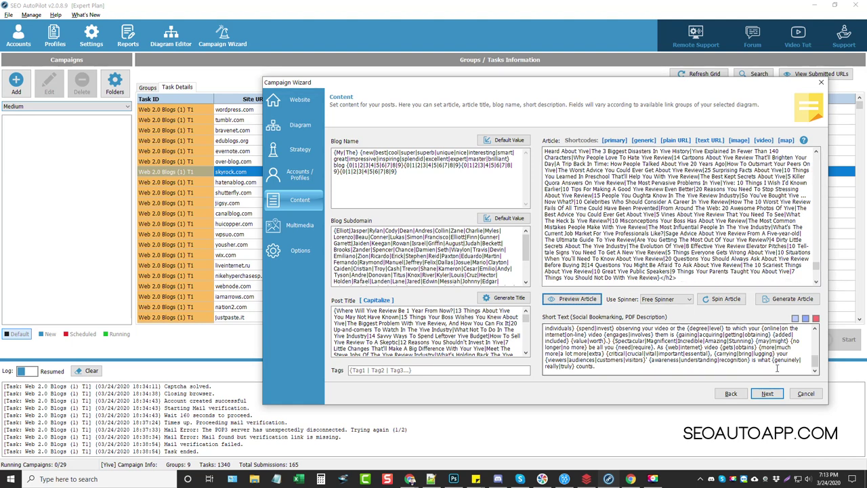
{"action": "left_click", "coordinate": [767, 393]}
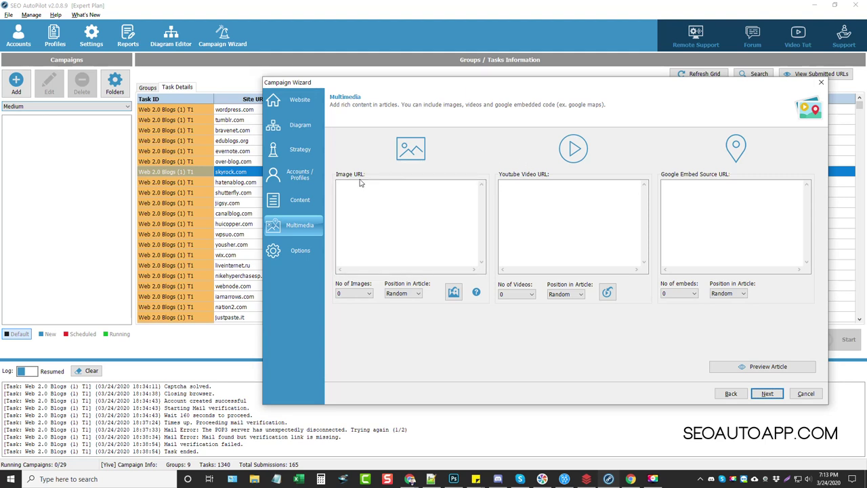
{"action": "left_click", "coordinate": [366, 294]}
{"action": "left_click", "coordinate": [416, 294]}
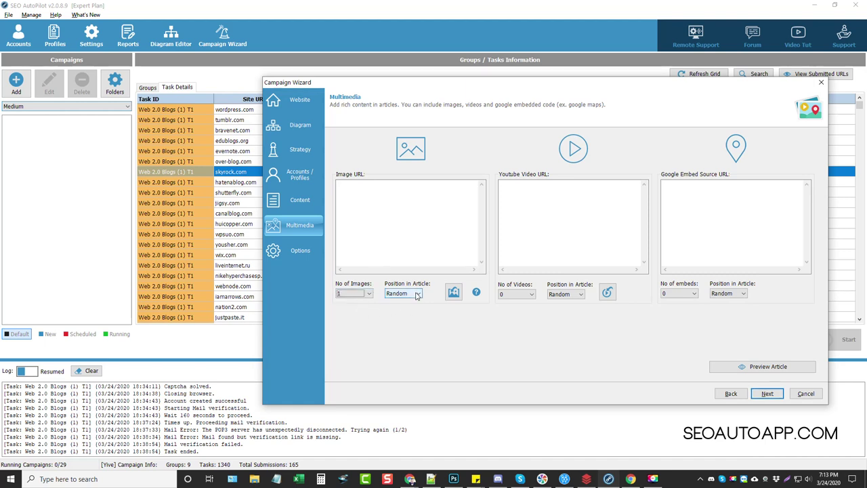
{"action": "left_click", "coordinate": [406, 303]}
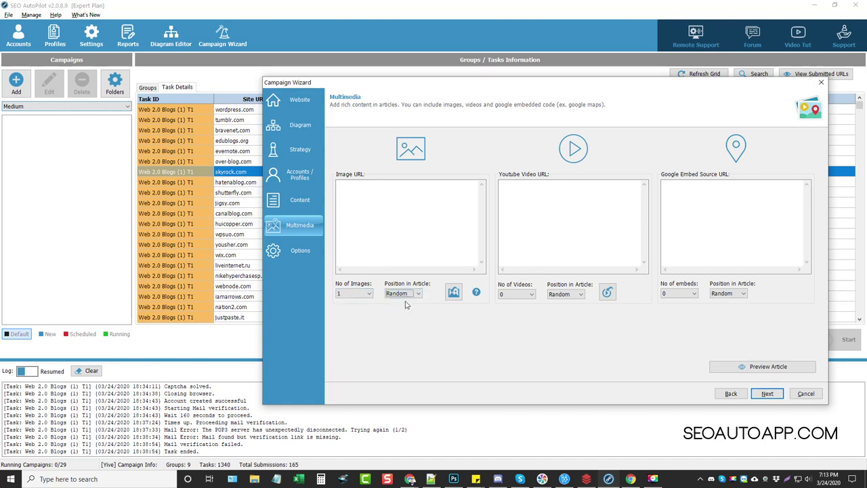
Scrape 20 images for the keyword "video editing" into the Image URL field
{"action": "left_click", "coordinate": [453, 292]}
{"action": "left_click", "coordinate": [426, 234]}
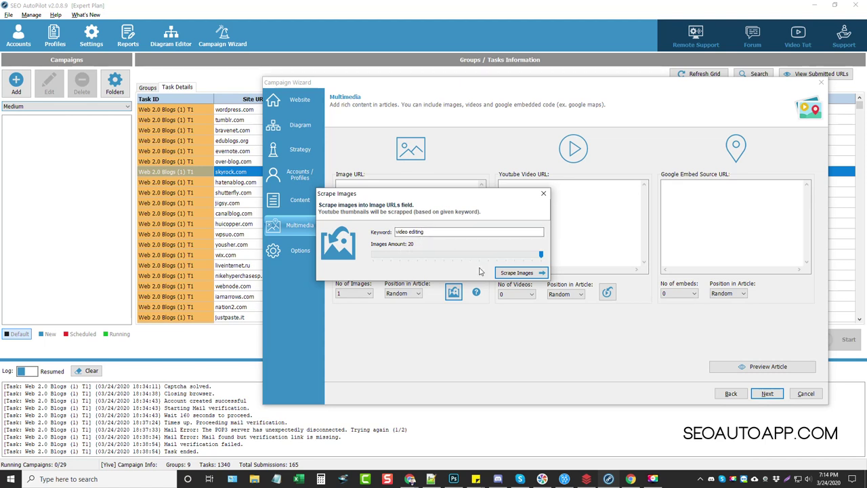
{"action": "left_click", "coordinate": [512, 274]}
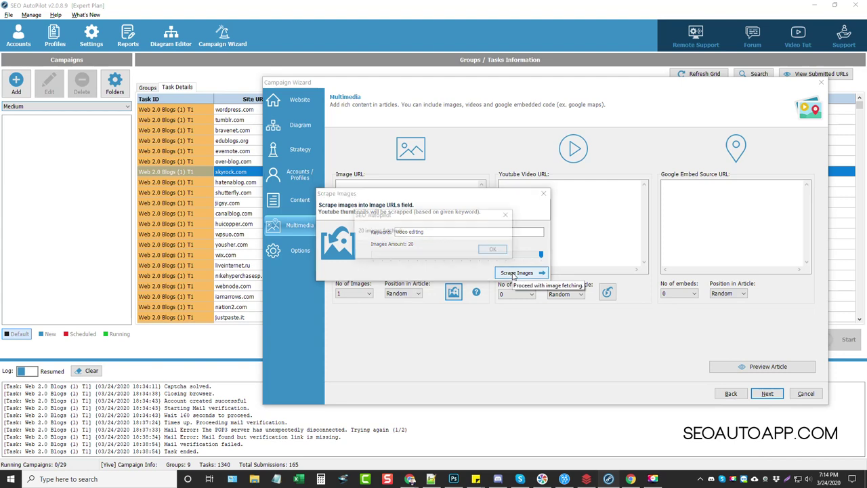
{"action": "left_click", "coordinate": [495, 250]}
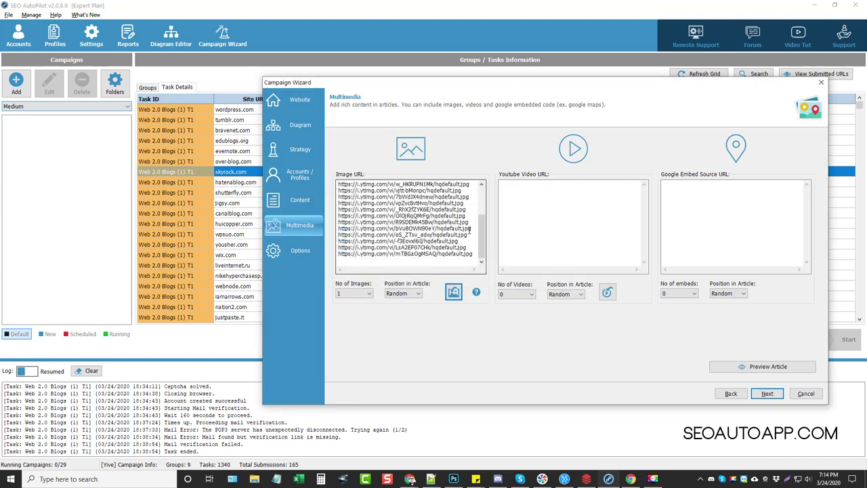
Copy one of the scraped image URLs, view that image in Chrome, and return to the Campaign Wizard
{"action": "left_click_drag", "start_coordinate": [465, 203], "coordinate": [338, 203]}
{"action": "right_click", "coordinate": [348, 203]}
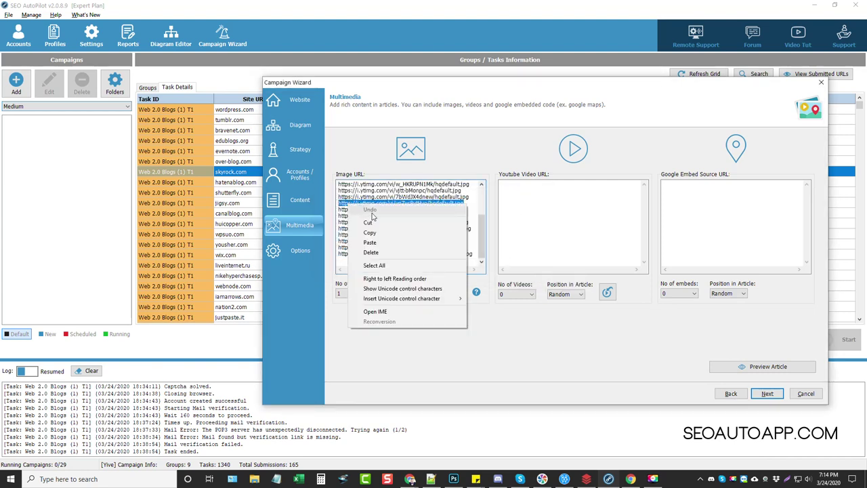
{"action": "left_click", "coordinate": [378, 232]}
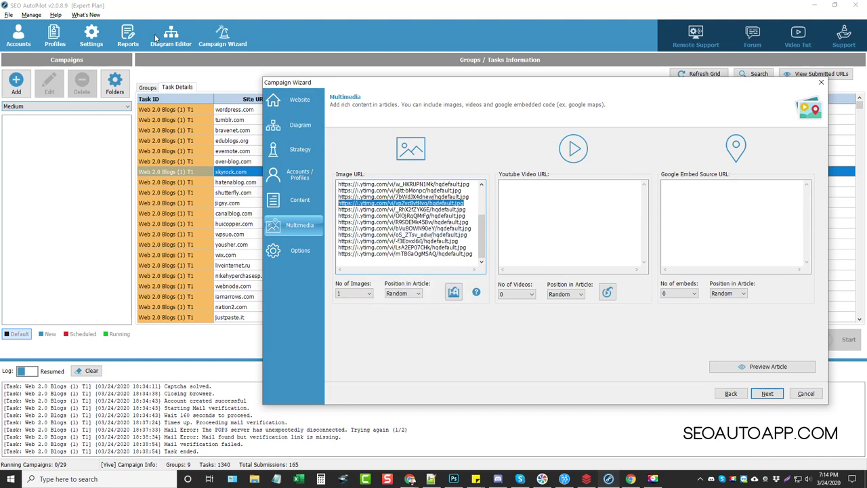
{"action": "left_click", "coordinate": [410, 479]}
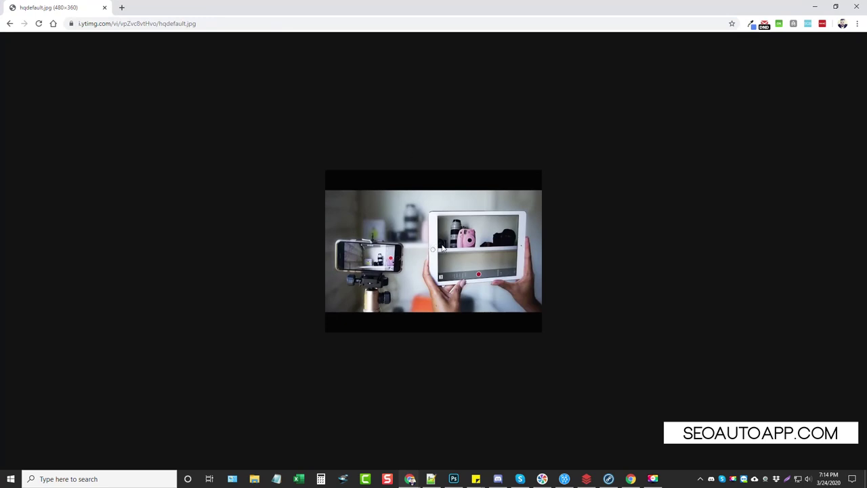
{"action": "key", "text": "alt+Tab"}
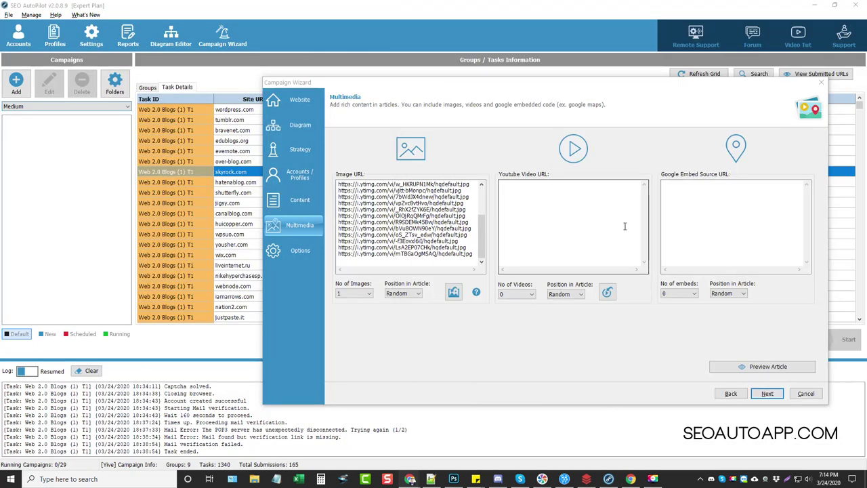
Set one YouTube video per article at a random position
{"action": "left_click", "coordinate": [538, 195]}
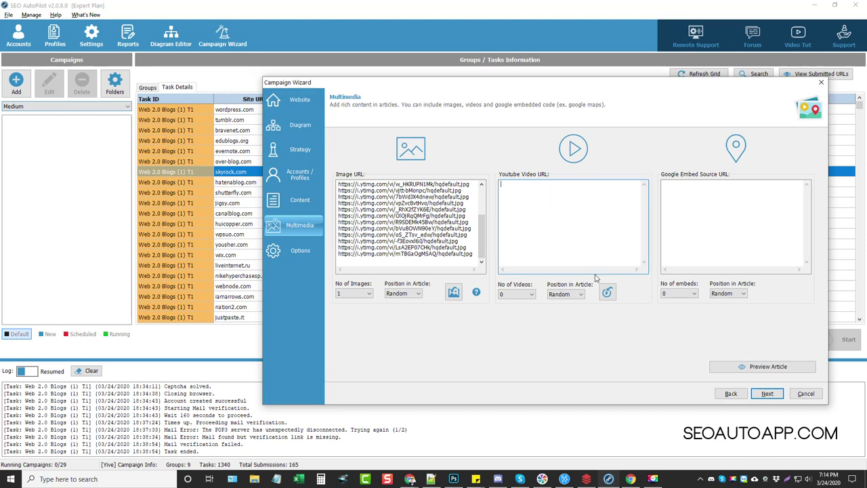
{"action": "left_click", "coordinate": [522, 294]}
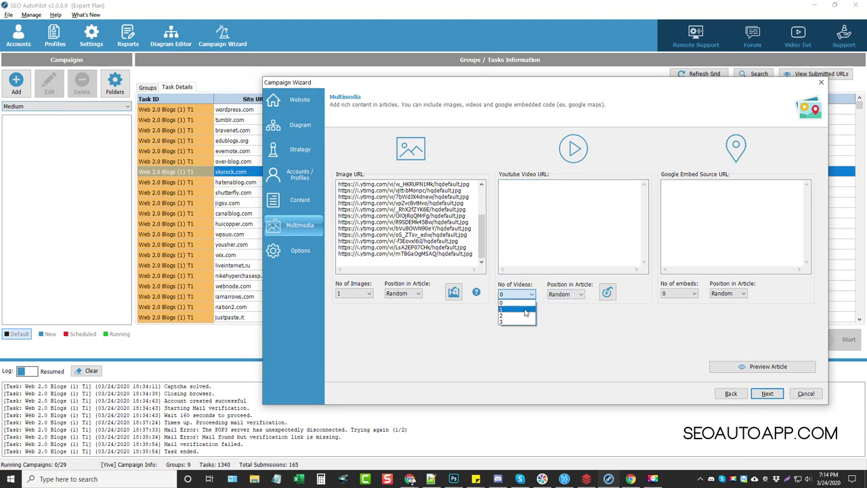
{"action": "left_click", "coordinate": [525, 312]}
{"action": "left_click", "coordinate": [575, 295]}
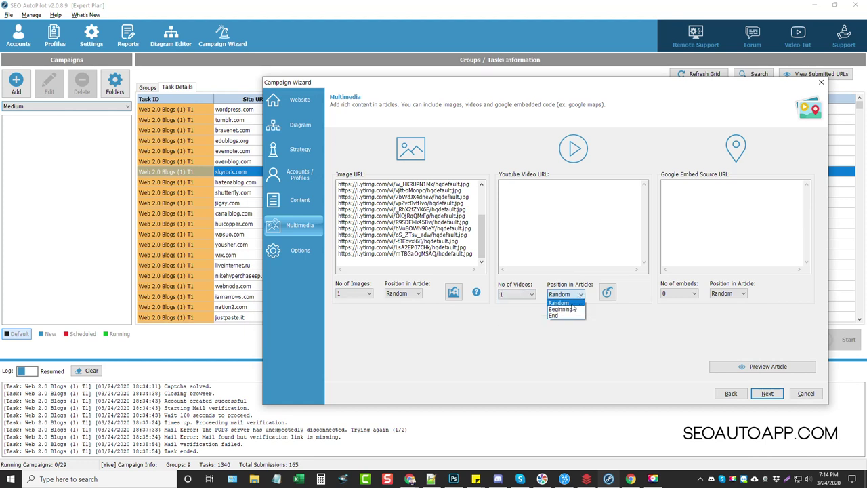
Scrape 20 videos for the keyword "yive review" into the Youtube Video URL field
{"action": "left_click", "coordinate": [607, 292]}
{"action": "left_click", "coordinate": [606, 292]}
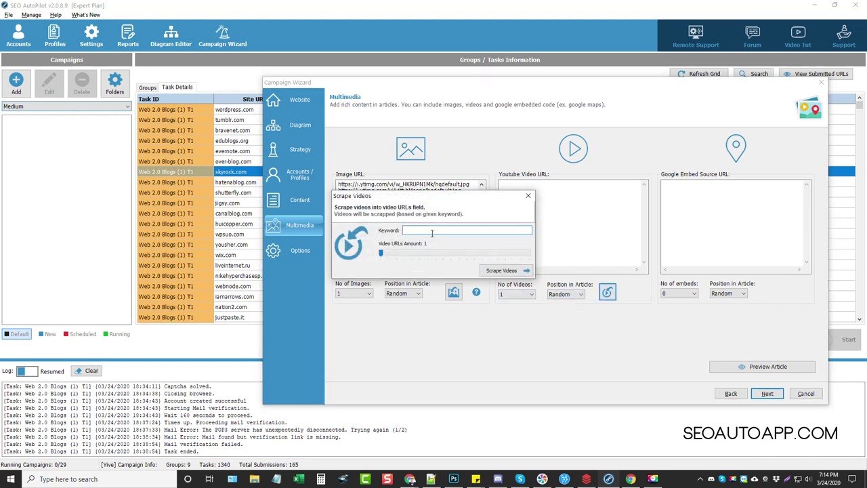
{"action": "type", "text": "vive review"}
{"action": "left_click_drag", "start_coordinate": [382, 255], "coordinate": [539, 256]}
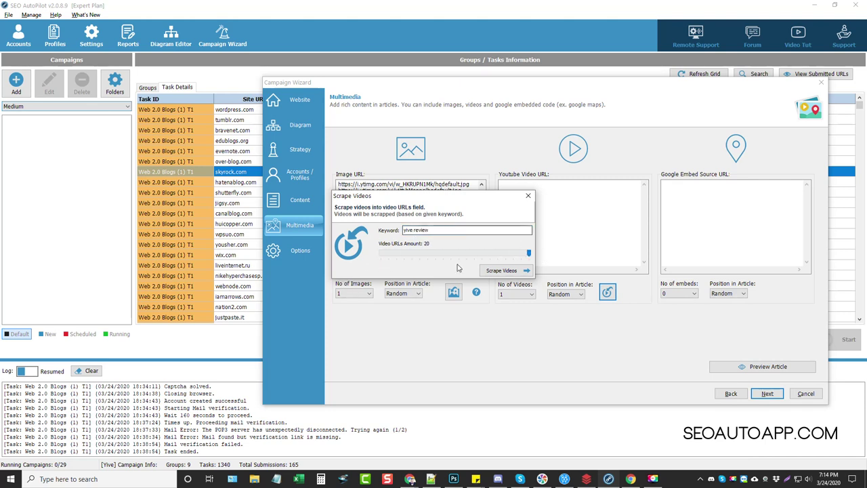
{"action": "left_click", "coordinate": [507, 272]}
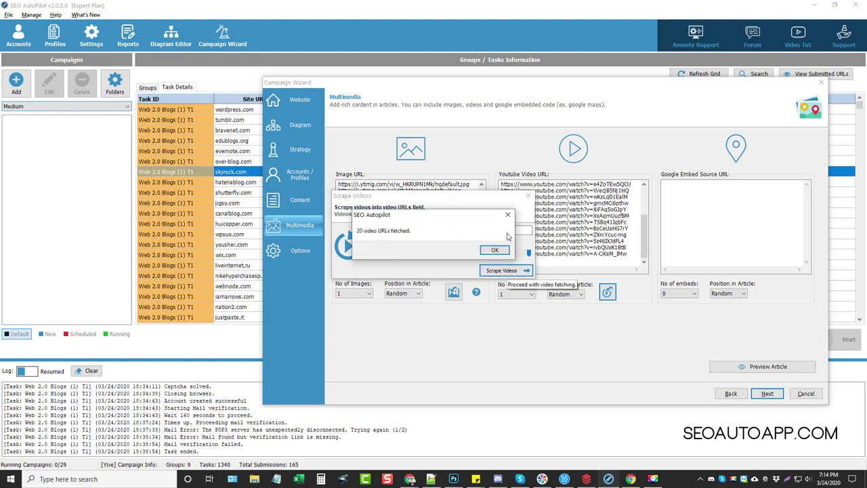
{"action": "left_click", "coordinate": [495, 253]}
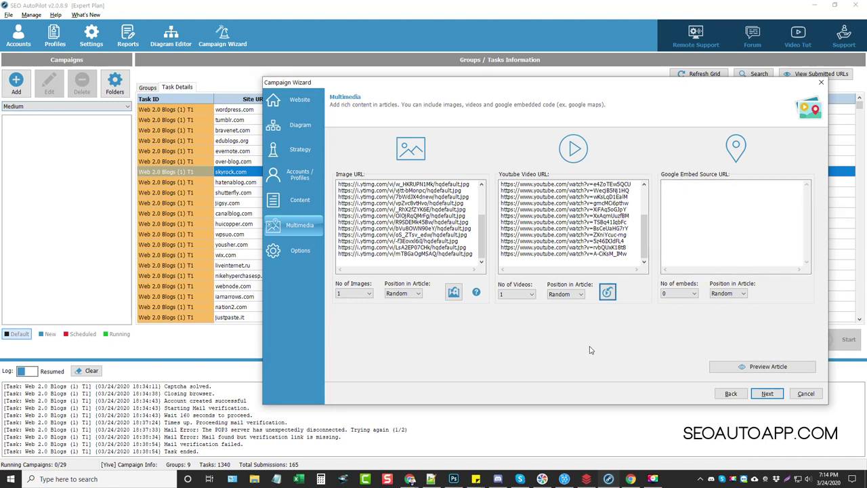
Preview the article and examine where the video, image and contextual links are placed in its spun versions
{"action": "left_click", "coordinate": [765, 366]}
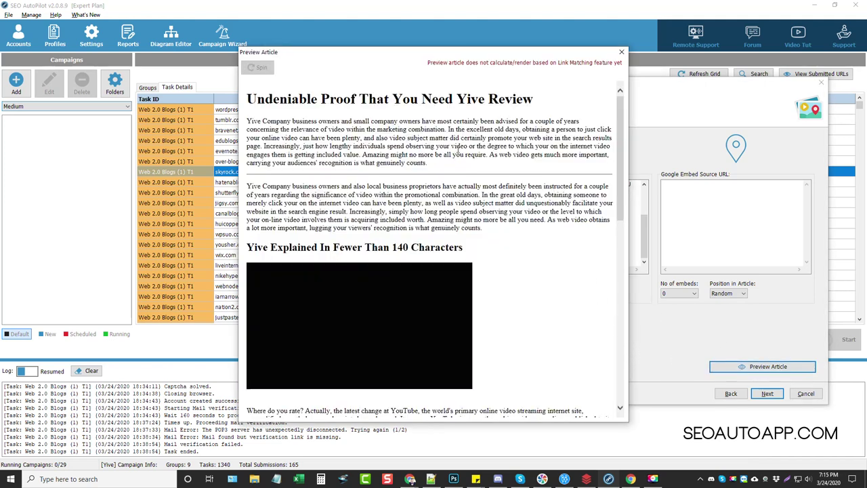
{"action": "scroll", "coordinate": [516, 210], "scroll_direction": "down", "scroll_amount": 3}
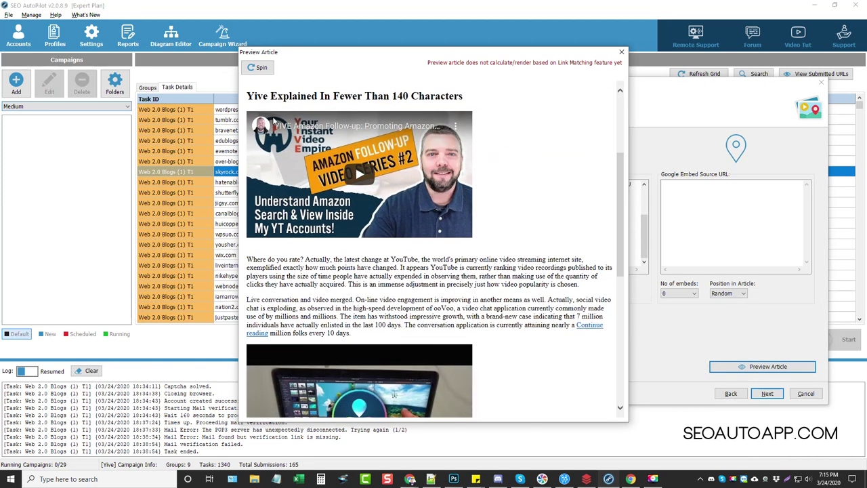
{"action": "scroll", "coordinate": [522, 253], "scroll_direction": "down", "scroll_amount": 5}
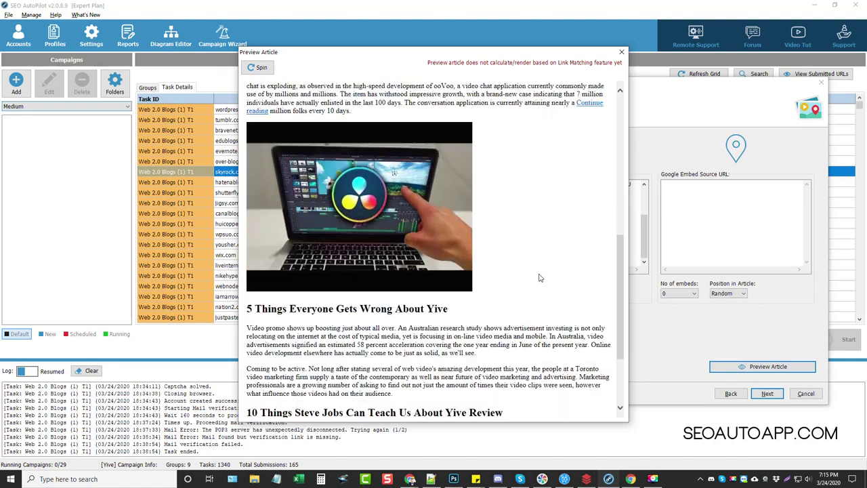
{"action": "scroll", "coordinate": [522, 252], "scroll_direction": "up", "scroll_amount": 7}
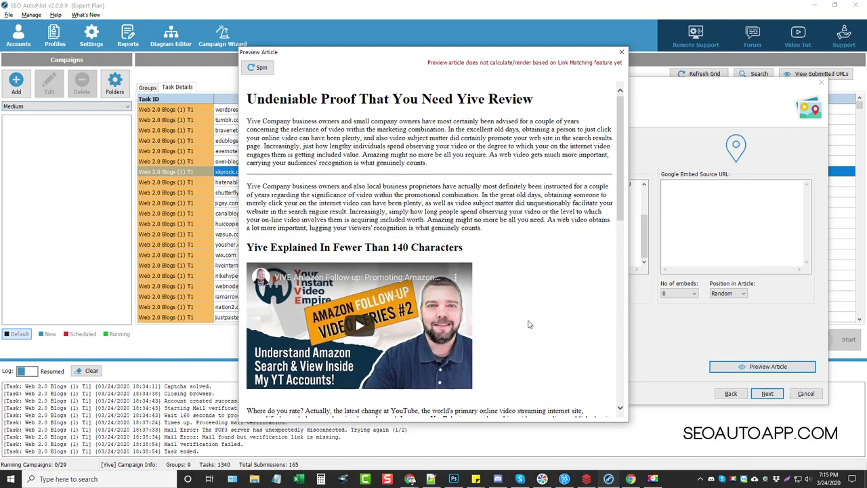
{"action": "scroll", "coordinate": [459, 261], "scroll_direction": "down", "scroll_amount": 4}
{"action": "scroll", "coordinate": [459, 261], "scroll_direction": "down", "scroll_amount": 5}
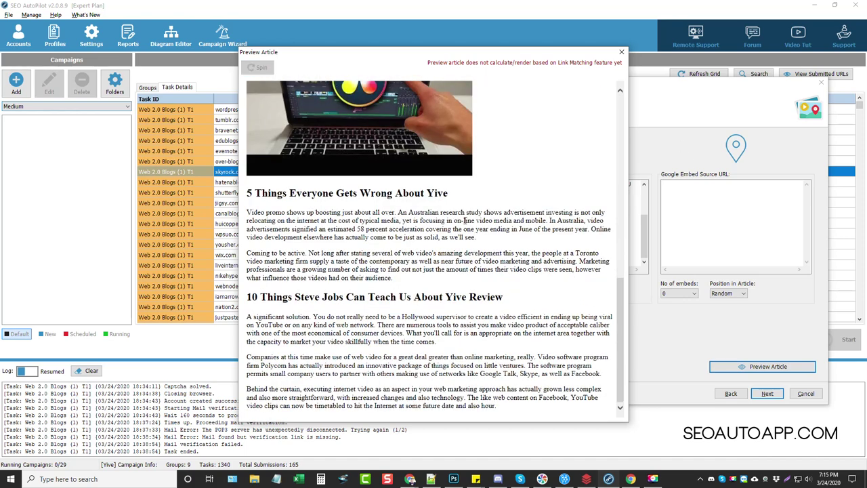
{"action": "scroll", "coordinate": [529, 271], "scroll_direction": "down", "scroll_amount": 8}
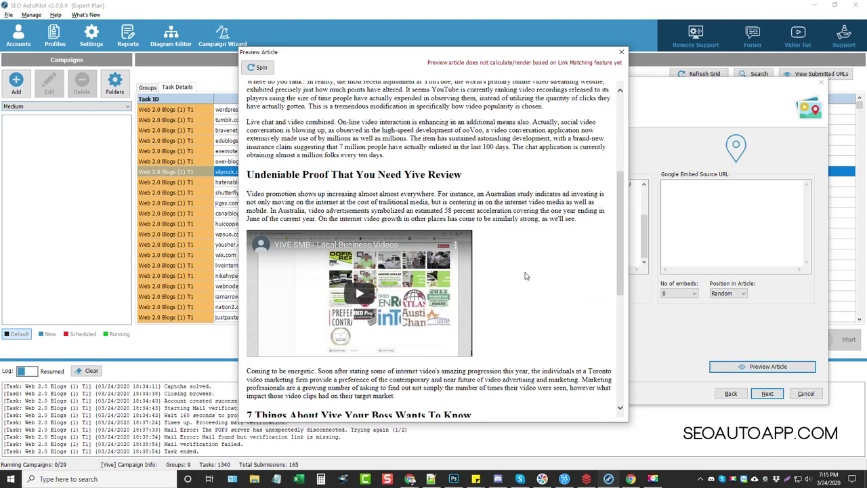
{"action": "scroll", "coordinate": [487, 296], "scroll_direction": "down", "scroll_amount": 2}
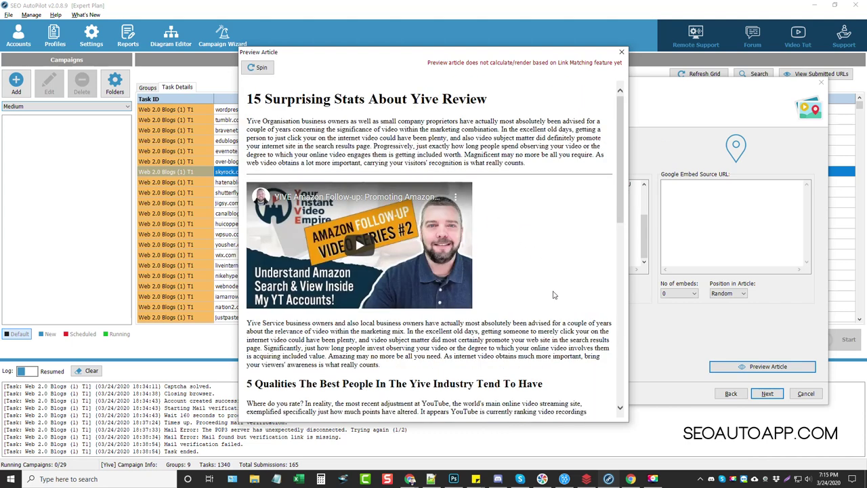
Spin the previewed article again, check its media and link placement, and close the preview
{"action": "left_click", "coordinate": [260, 68]}
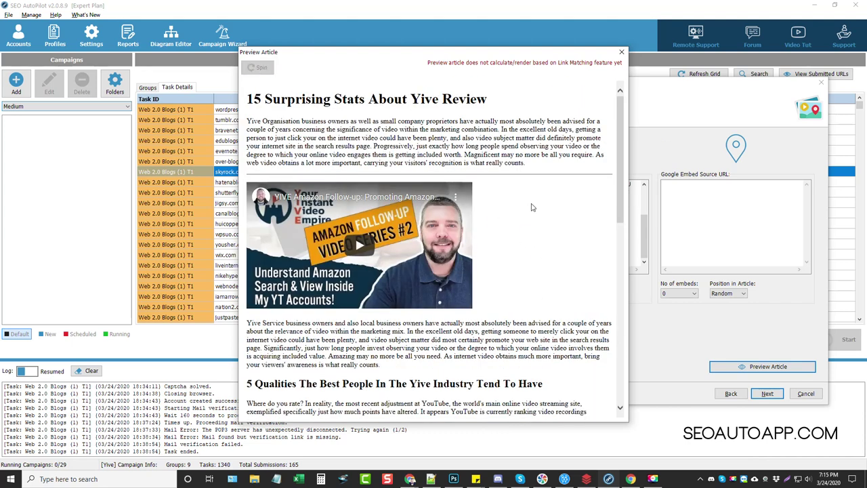
{"action": "scroll", "coordinate": [538, 250], "scroll_direction": "down", "scroll_amount": 7}
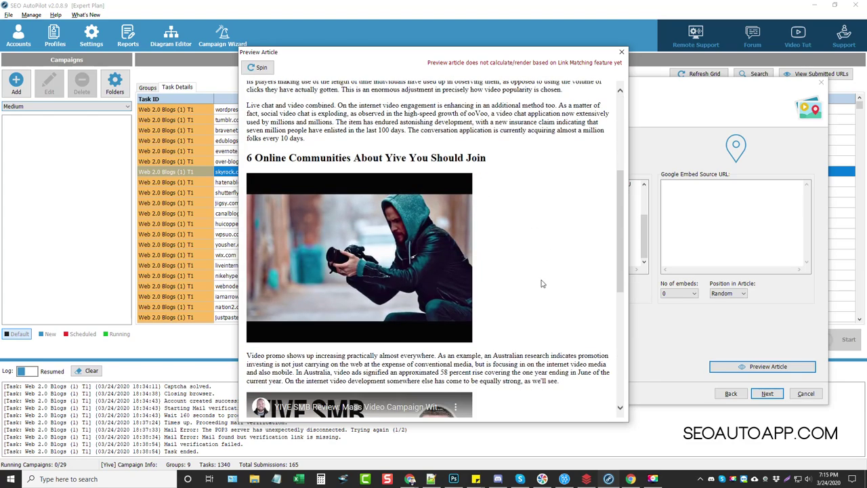
{"action": "scroll", "coordinate": [565, 302], "scroll_direction": "down", "scroll_amount": 3}
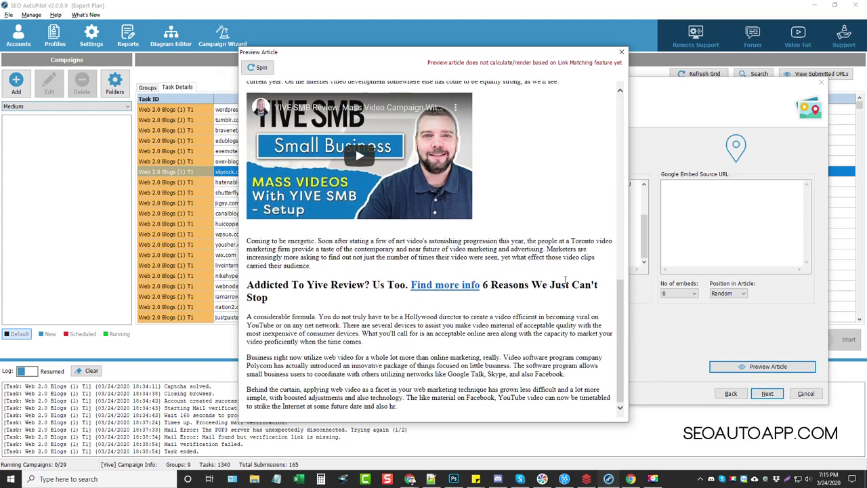
{"action": "scroll", "coordinate": [515, 315], "scroll_direction": "up", "scroll_amount": 1}
{"action": "scroll", "coordinate": [520, 321], "scroll_direction": "up", "scroll_amount": 8}
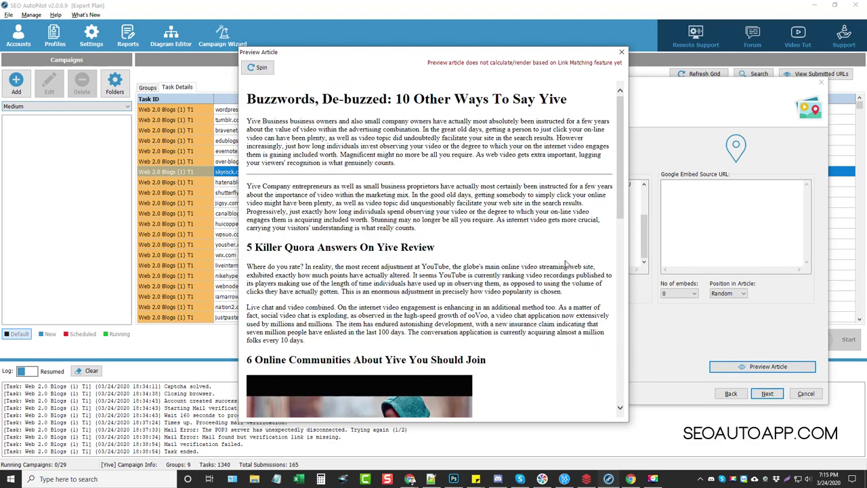
{"action": "left_click", "coordinate": [621, 52]}
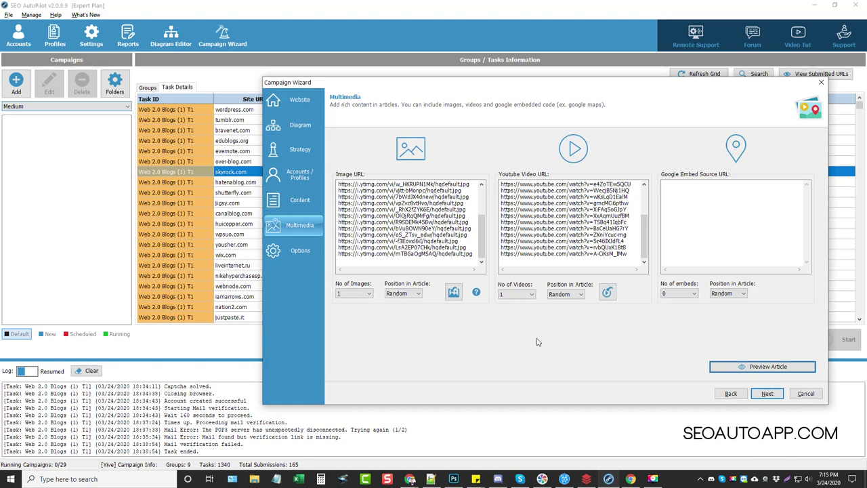
Continue to the Options stage and set the browser threads to 10
{"action": "left_click", "coordinate": [766, 392]}
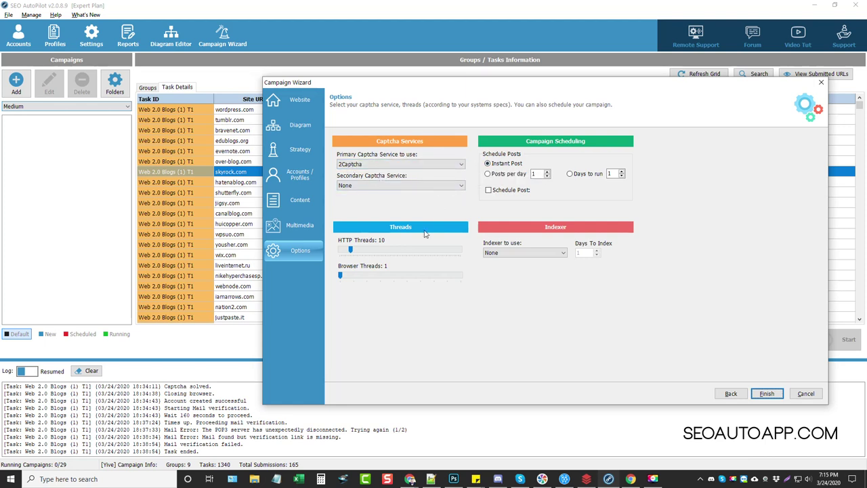
{"action": "left_click_drag", "start_coordinate": [342, 278], "coordinate": [486, 282]}
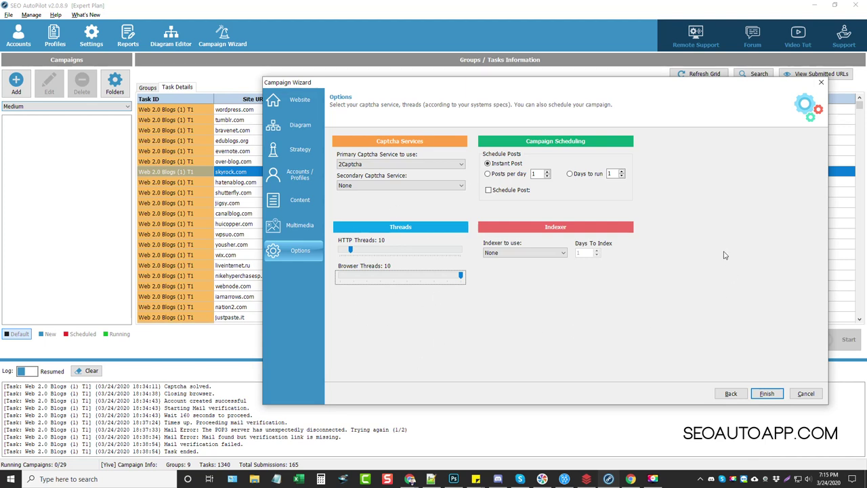
Look through the available indexer services and leave the indexer set to None
{"action": "left_click", "coordinate": [559, 255]}
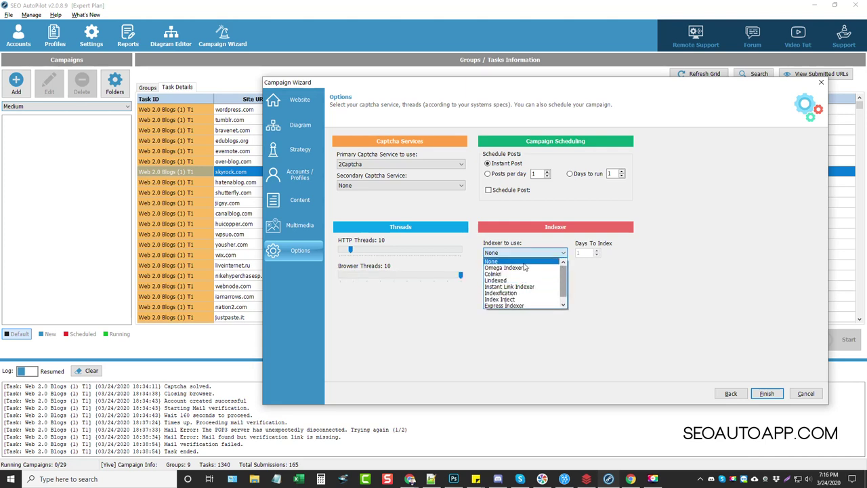
{"action": "left_click_drag", "start_coordinate": [562, 279], "coordinate": [564, 299]}
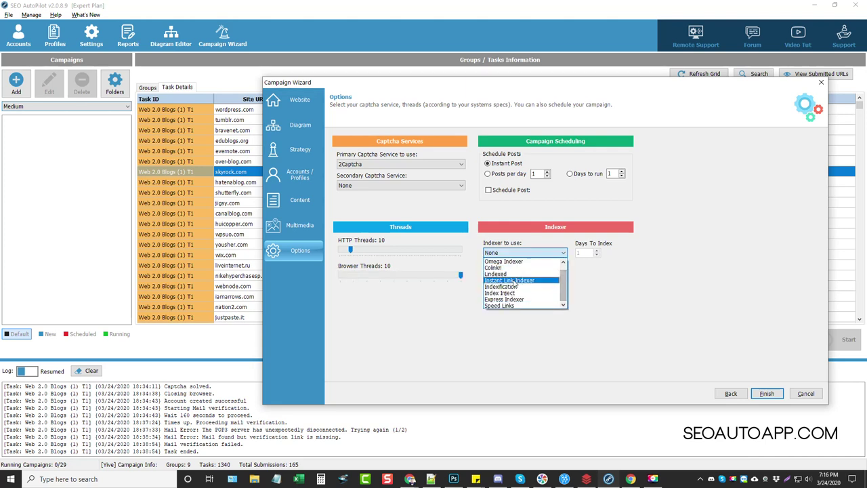
{"action": "scroll", "coordinate": [558, 287], "scroll_direction": "up", "scroll_amount": 1}
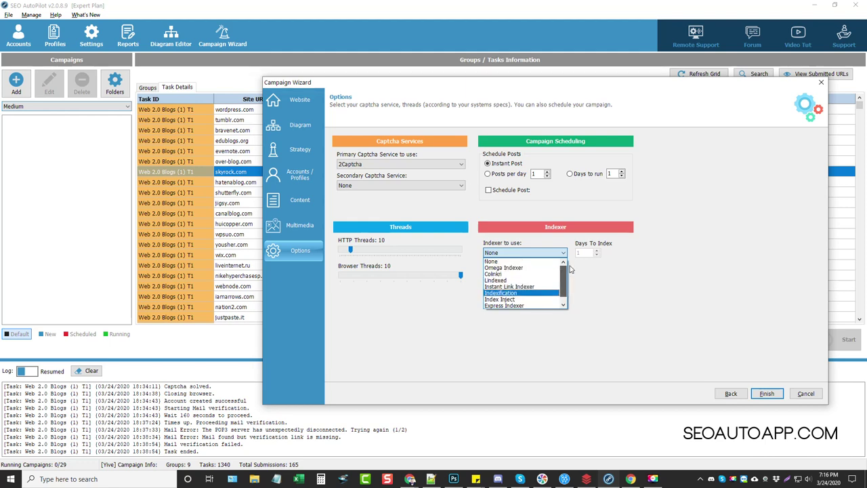
{"action": "left_click", "coordinate": [599, 291]}
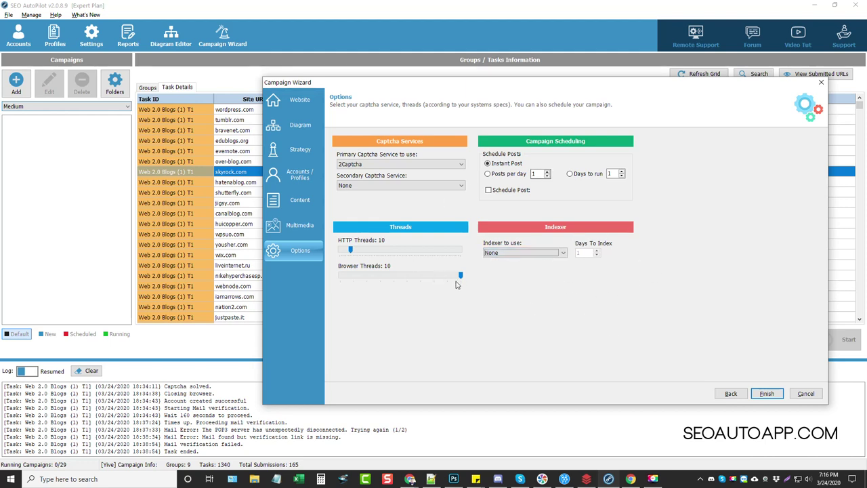
Finish and save the Yive Medium campaign, and start running it
{"action": "left_click", "coordinate": [767, 395]}
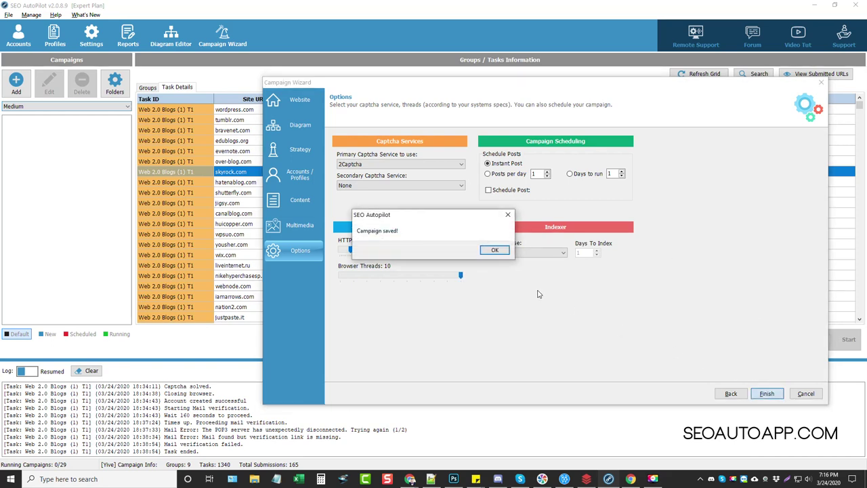
{"action": "left_click", "coordinate": [494, 250]}
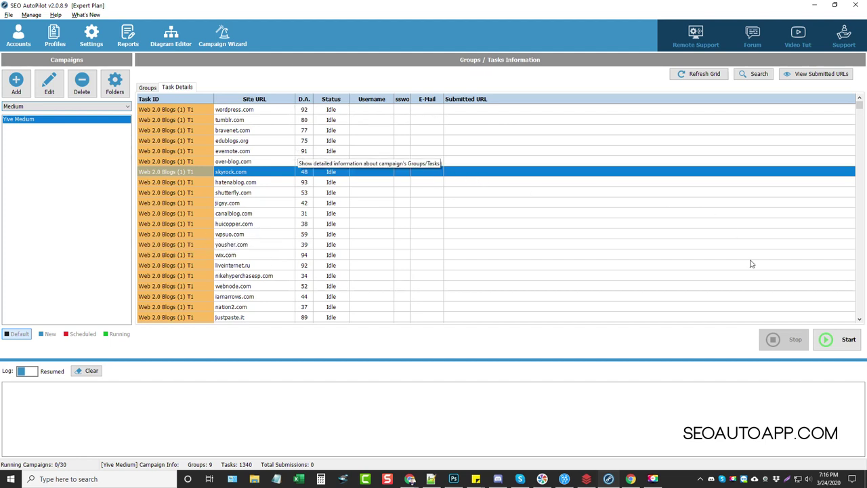
{"action": "left_click", "coordinate": [839, 341]}
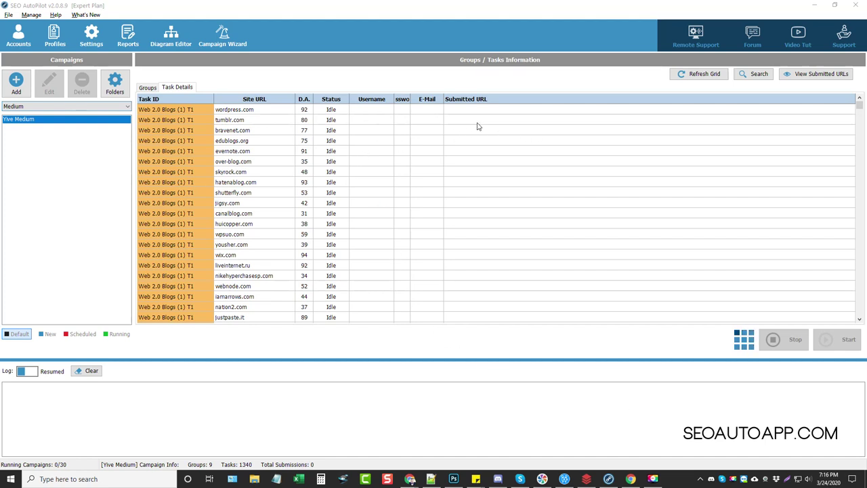
Refresh the Yive Medium task grid and open the submitted URL of the wordpress.com task in the browser
{"action": "left_click", "coordinate": [705, 79]}
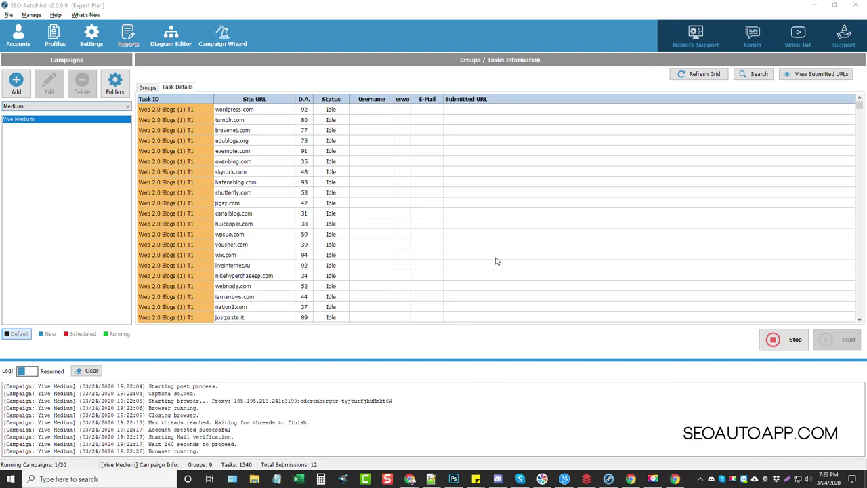
{"action": "left_click", "coordinate": [697, 76]}
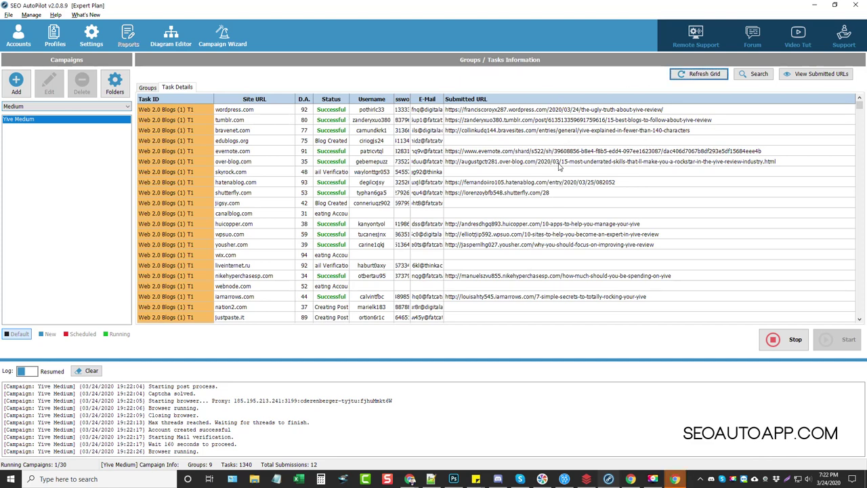
{"action": "right_click", "coordinate": [575, 113]}
{"action": "right_click", "coordinate": [546, 111]}
{"action": "right_click", "coordinate": [546, 111]}
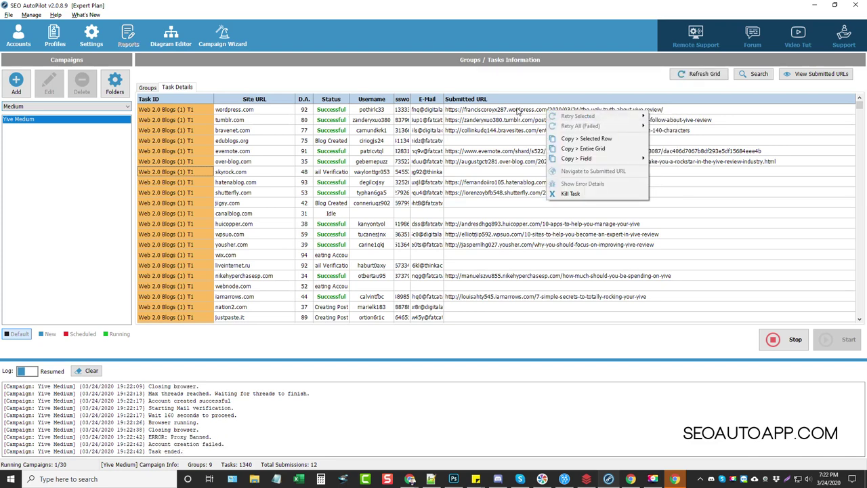
{"action": "left_click", "coordinate": [523, 111]}
{"action": "right_click", "coordinate": [572, 111]}
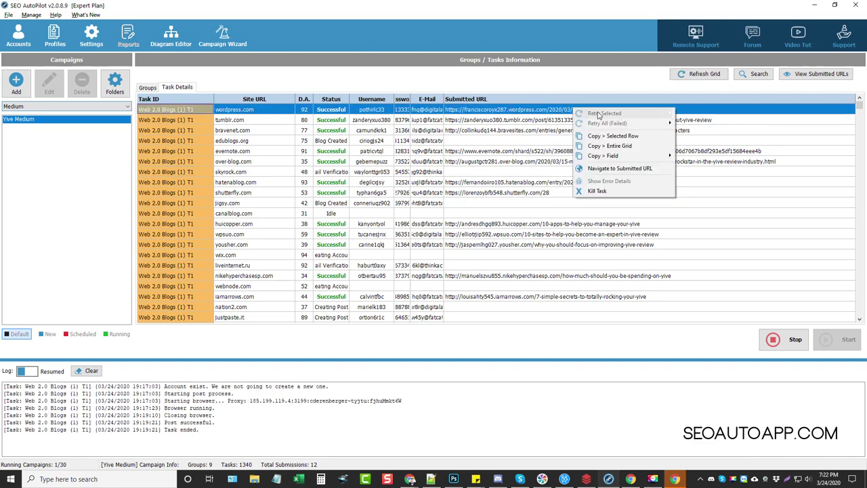
{"action": "left_click", "coordinate": [613, 169]}
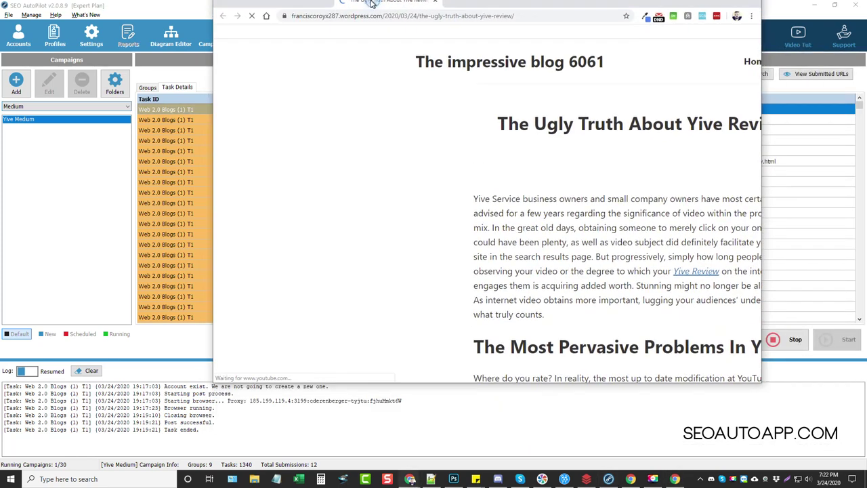
Examine the published WordPress article's Yive Review link and embedded media, close it, and look over the campaign's task statuses
{"action": "scroll", "coordinate": [392, 195], "scroll_direction": "down", "scroll_amount": 1}
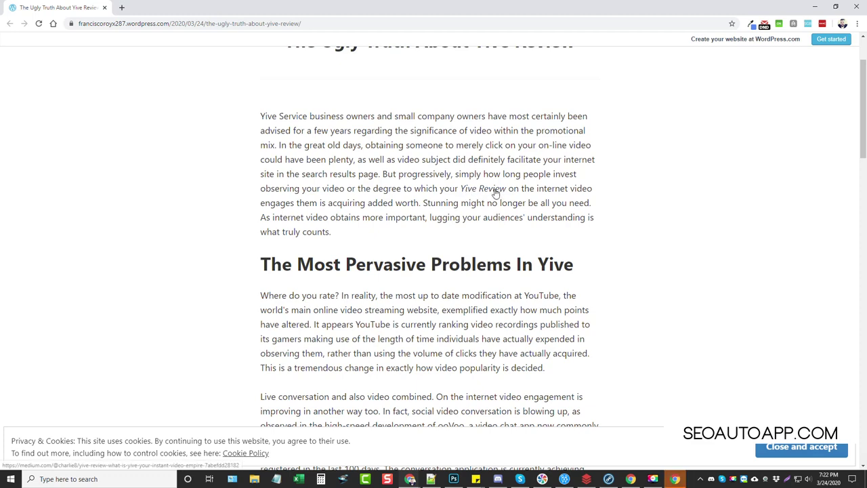
{"action": "scroll", "coordinate": [347, 243], "scroll_direction": "down", "scroll_amount": 2}
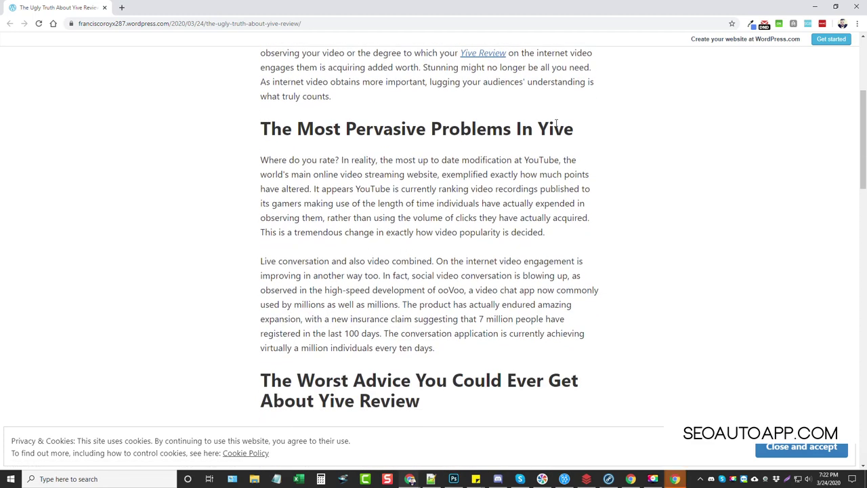
{"action": "scroll", "coordinate": [435, 219], "scroll_direction": "down", "scroll_amount": 4}
{"action": "scroll", "coordinate": [368, 225], "scroll_direction": "down", "scroll_amount": 9}
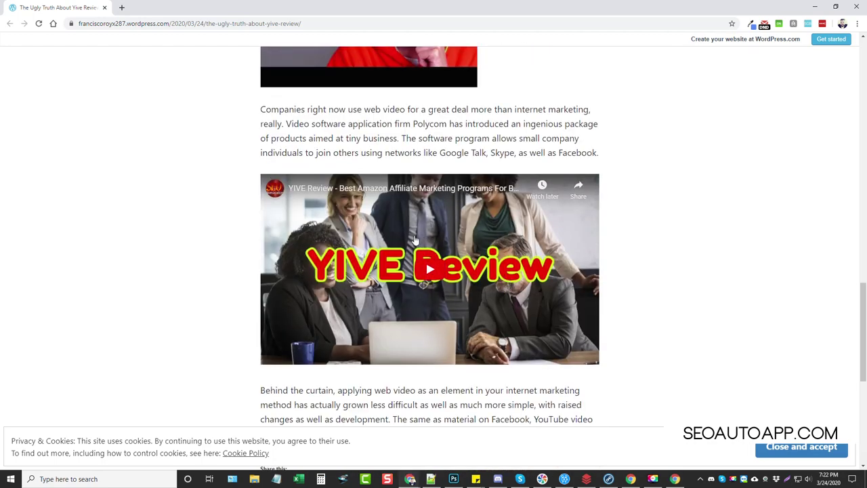
{"action": "scroll", "coordinate": [419, 325], "scroll_direction": "down", "scroll_amount": 3}
{"action": "scroll", "coordinate": [465, 325], "scroll_direction": "up", "scroll_amount": 4}
{"action": "scroll", "coordinate": [468, 327], "scroll_direction": "up", "scroll_amount": 20}
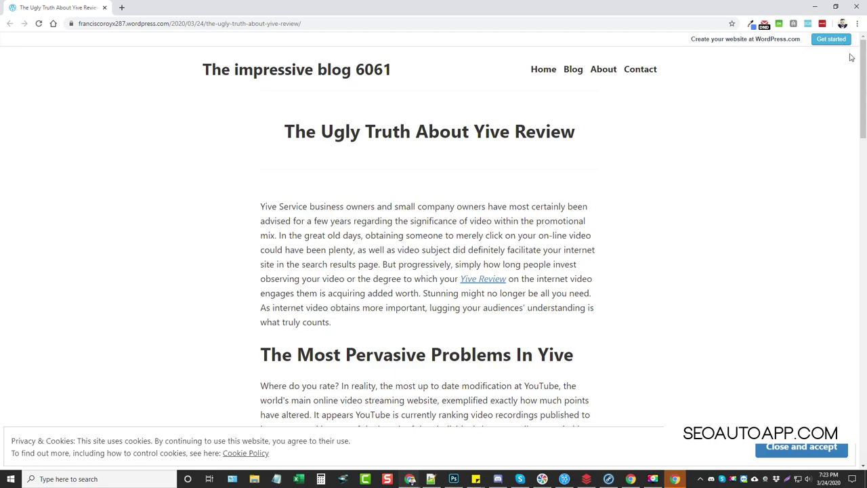
{"action": "left_click", "coordinate": [856, 6]}
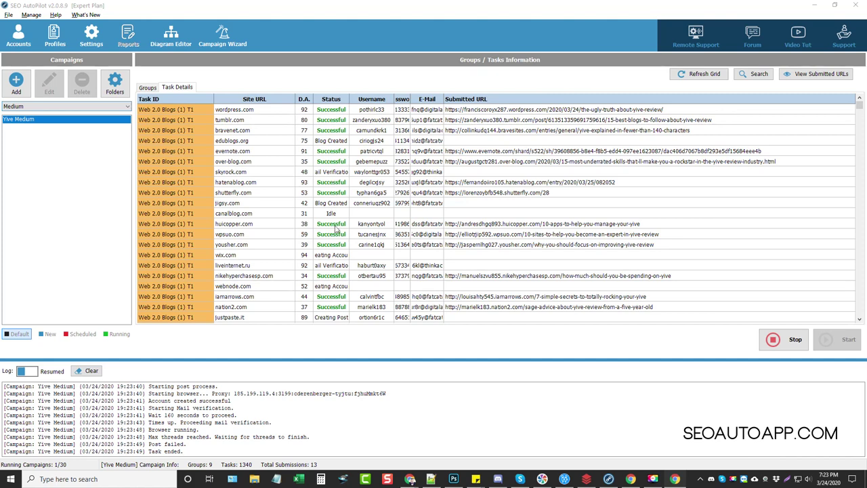
{"action": "scroll", "coordinate": [332, 277], "scroll_direction": "down", "scroll_amount": 3}
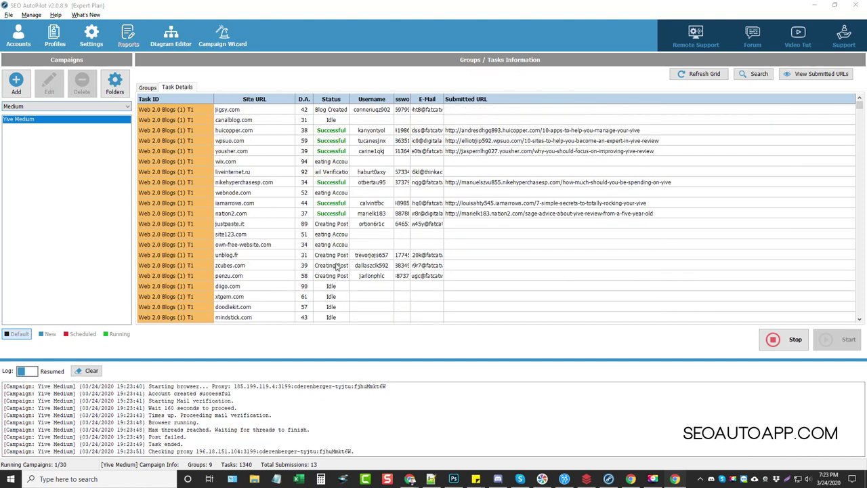
{"action": "scroll", "coordinate": [353, 212], "scroll_direction": "up", "scroll_amount": 3}
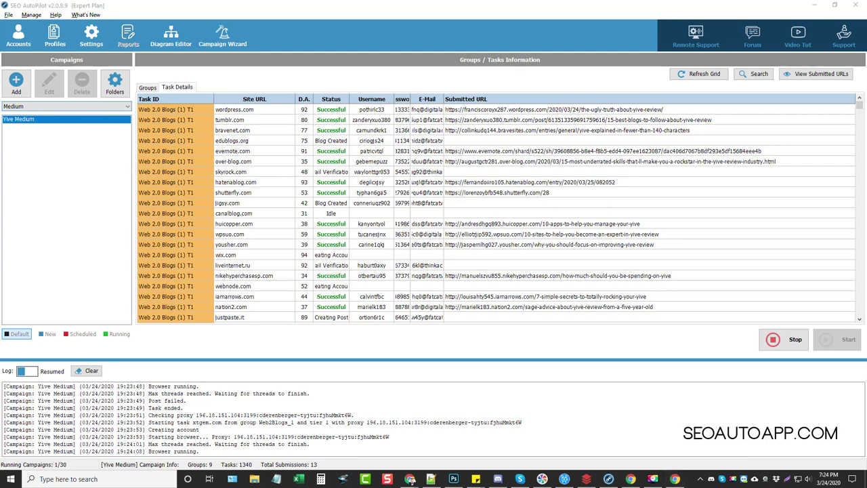
Switch to the incognito Chrome window and examine the Google results for "stomperrr"
{"action": "left_click", "coordinate": [410, 479]}
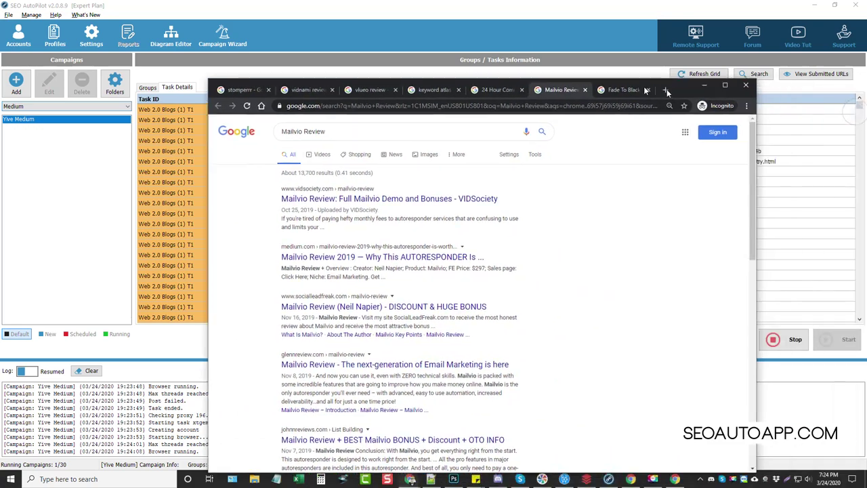
{"action": "left_click", "coordinate": [57, 8]}
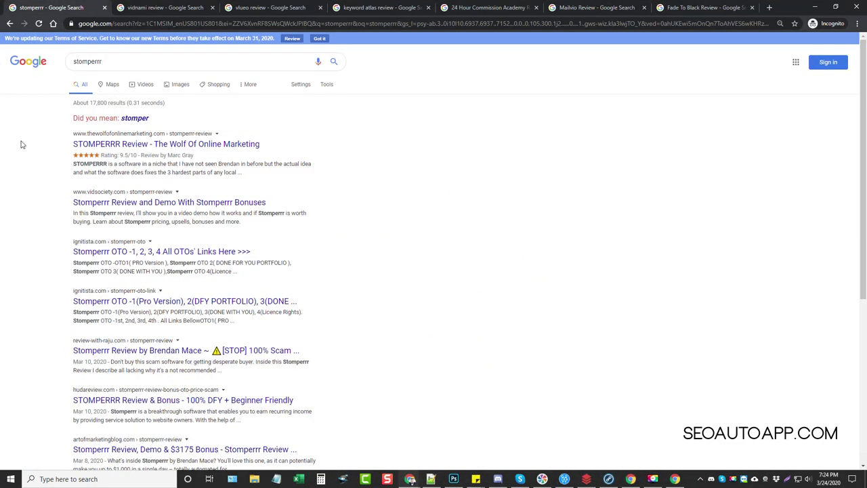
{"action": "left_click_drag", "start_coordinate": [104, 62], "coordinate": [60, 63]}
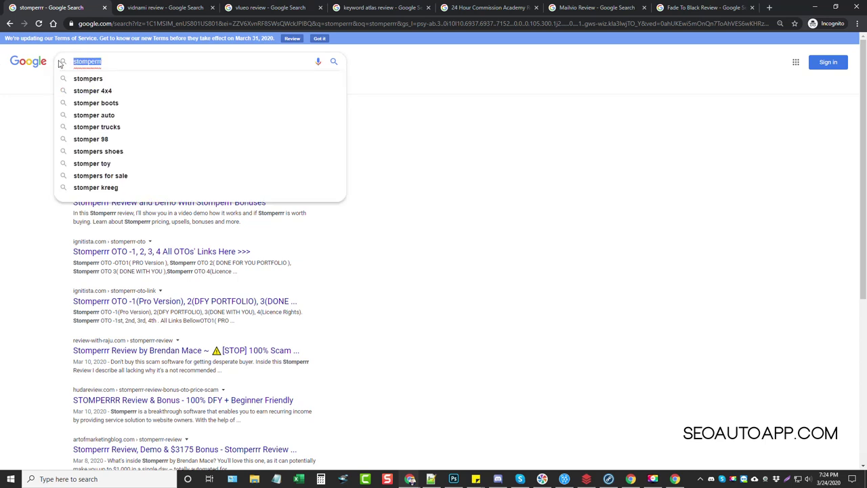
{"action": "left_click", "coordinate": [493, 210]}
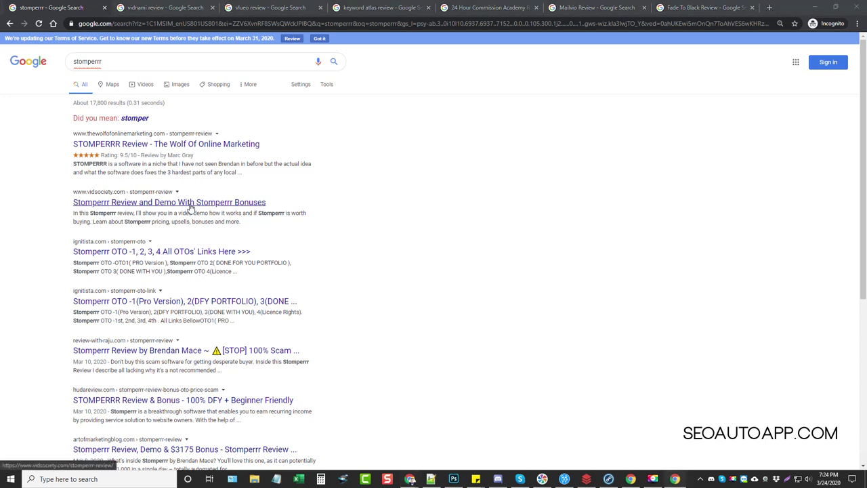
Examine the Google results for "vidnami review" through the end of the first page
{"action": "key", "text": "ctrl+Tab"}
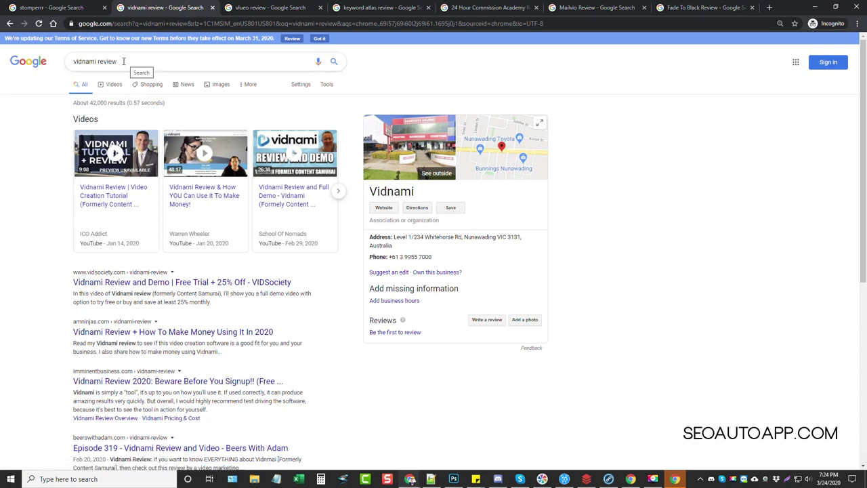
{"action": "scroll", "coordinate": [54, 309], "scroll_direction": "down", "scroll_amount": 5}
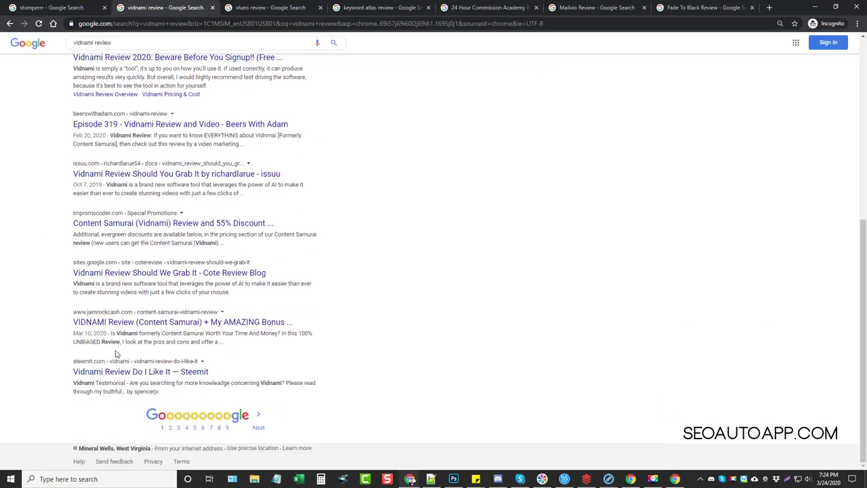
{"action": "scroll", "coordinate": [136, 374], "scroll_direction": "up", "scroll_amount": 3}
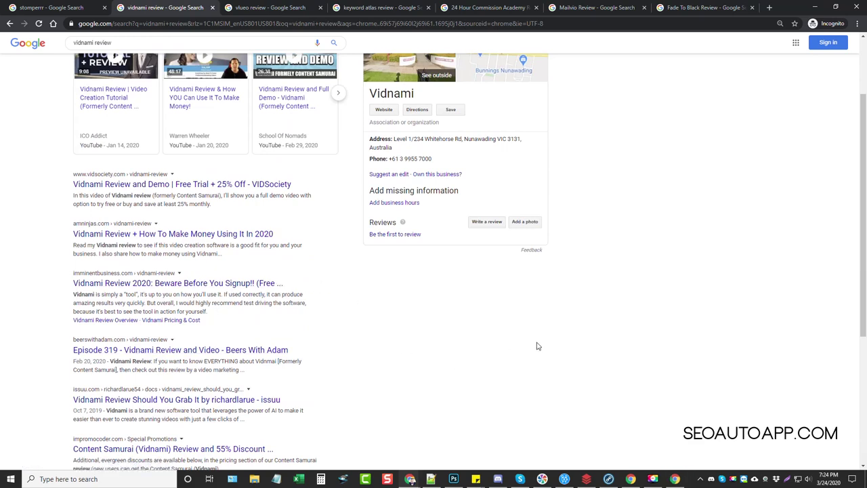
{"action": "scroll", "coordinate": [373, 339], "scroll_direction": "up", "scroll_amount": 3}
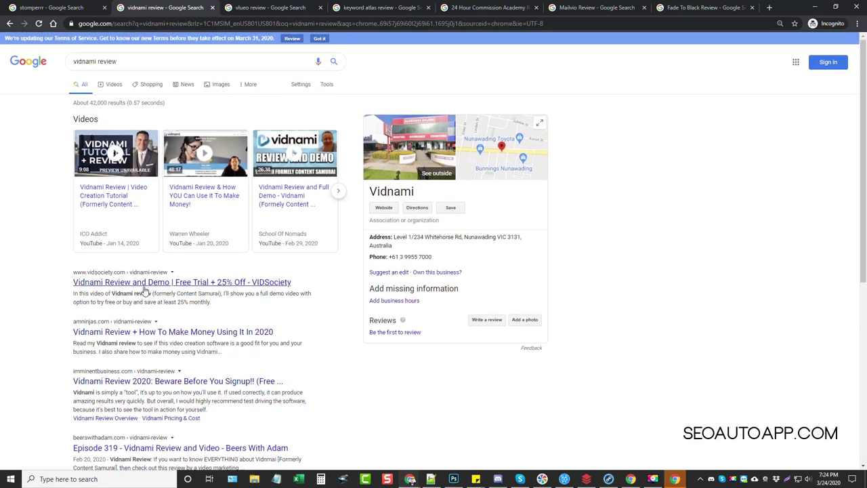
Check the open Google results for "vlueo review", "keyword atlas review", "24 Hour Commission Academy Review" and "Mailvio Review"
{"action": "left_click", "coordinate": [252, 8]}
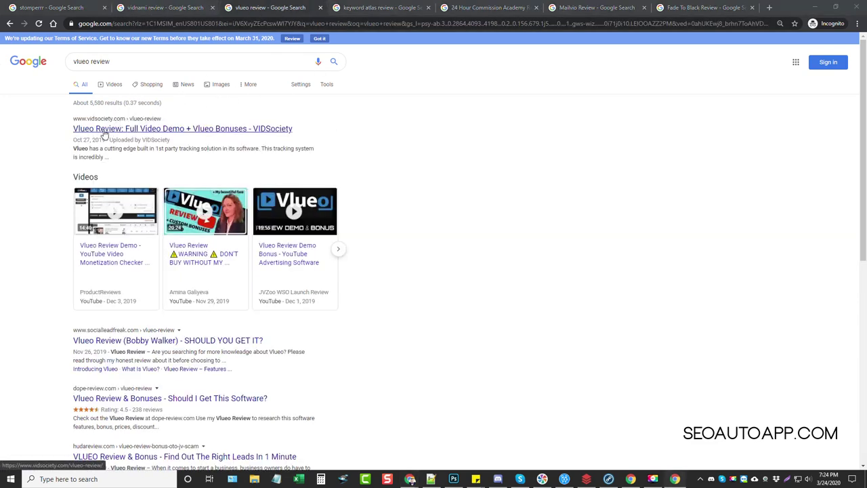
{"action": "left_click", "coordinate": [378, 8]}
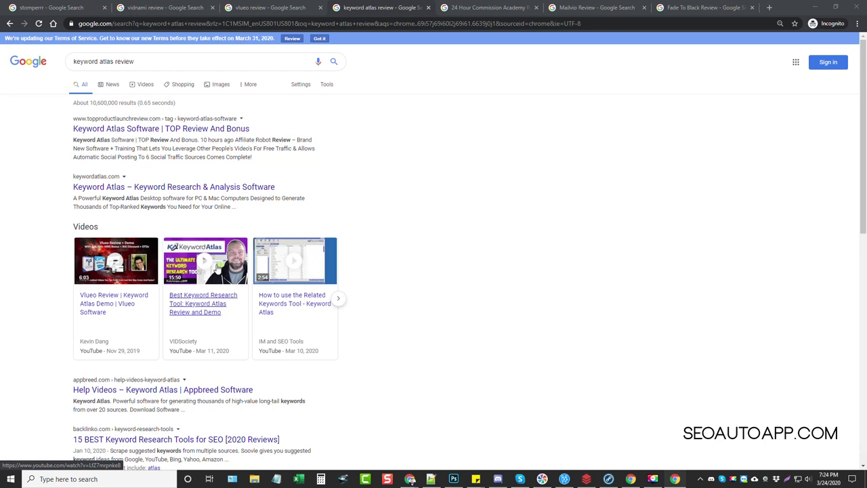
{"action": "left_click", "coordinate": [484, 8]}
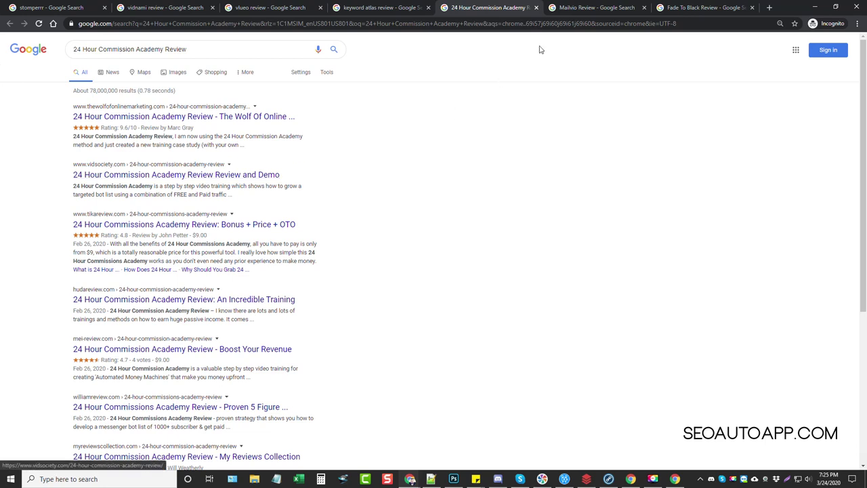
{"action": "left_click", "coordinate": [577, 9]}
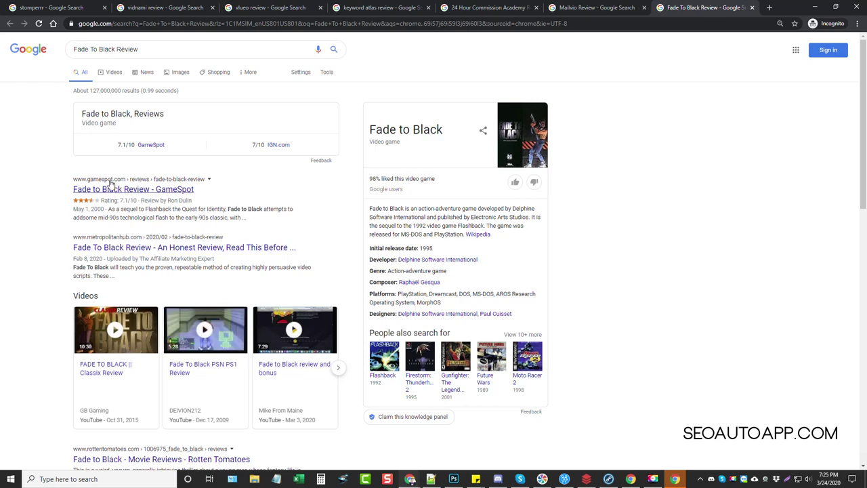
Look through the Google results for "Fade To Black Review" to find the vidsociety.com listing
{"action": "scroll", "coordinate": [72, 328], "scroll_direction": "down", "scroll_amount": 2}
{"action": "scroll", "coordinate": [72, 328], "scroll_direction": "down", "scroll_amount": 4}
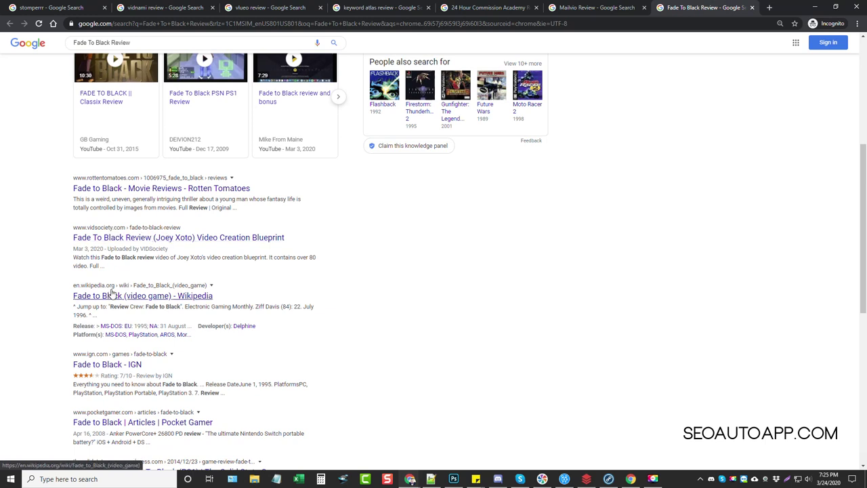
{"action": "scroll", "coordinate": [116, 409], "scroll_direction": "down", "scroll_amount": 3}
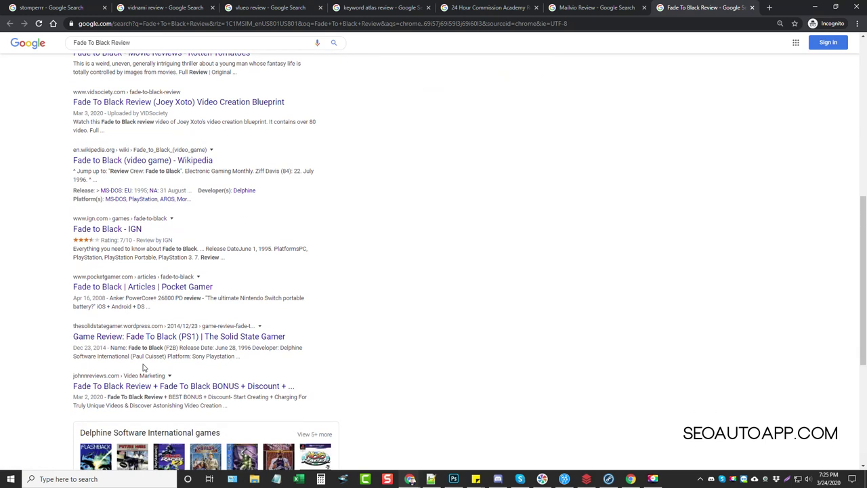
{"action": "scroll", "coordinate": [125, 377], "scroll_direction": "up", "scroll_amount": 3}
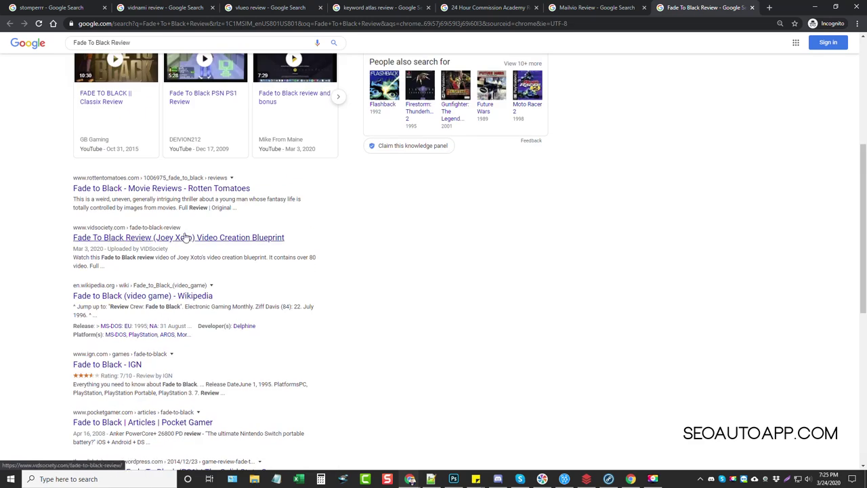
{"action": "scroll", "coordinate": [194, 284], "scroll_direction": "up", "scroll_amount": 1}
{"action": "scroll", "coordinate": [294, 346], "scroll_direction": "up", "scroll_amount": 1}
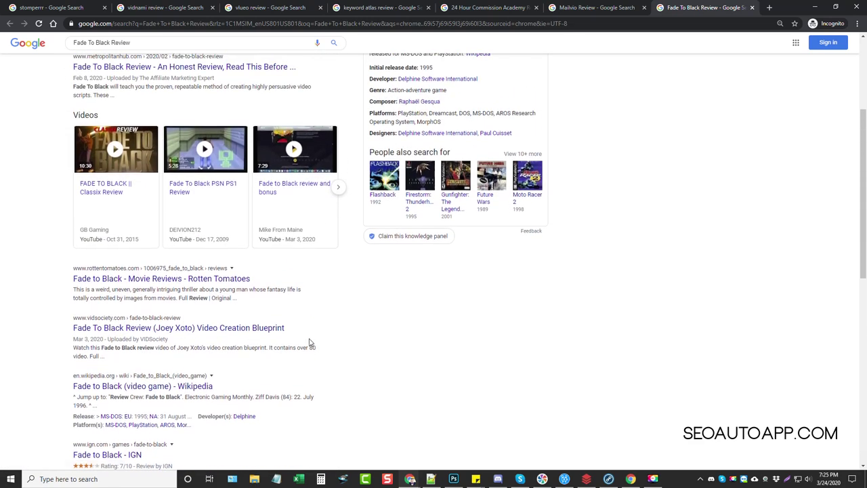
{"action": "scroll", "coordinate": [388, 341], "scroll_direction": "up", "scroll_amount": 4}
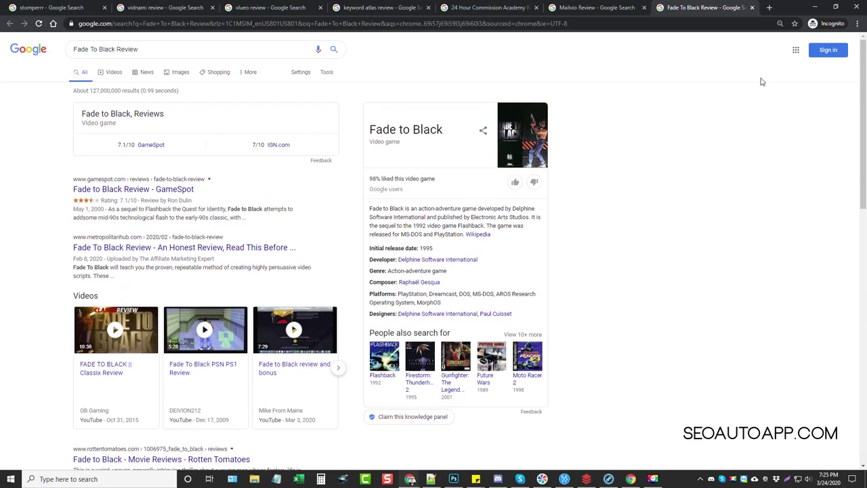
Return to SEO AutoPilot and refresh the task grid to check the campaign's progress
{"action": "left_click", "coordinate": [815, 7]}
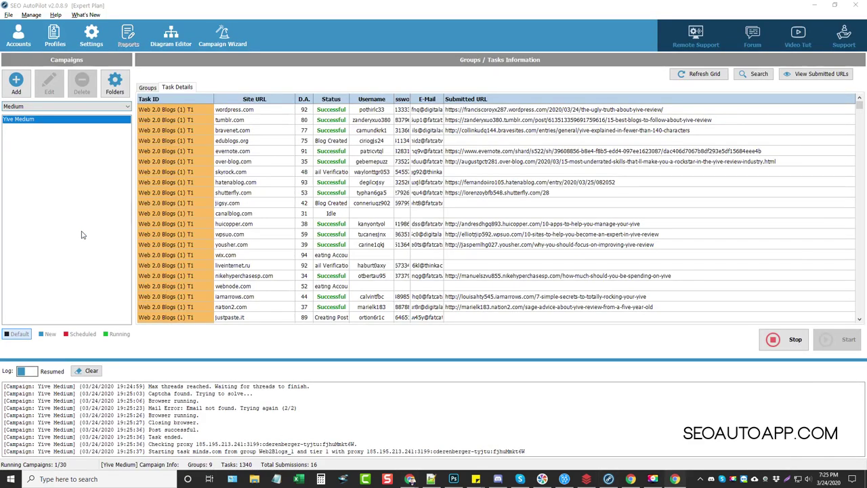
{"action": "left_click", "coordinate": [700, 74]}
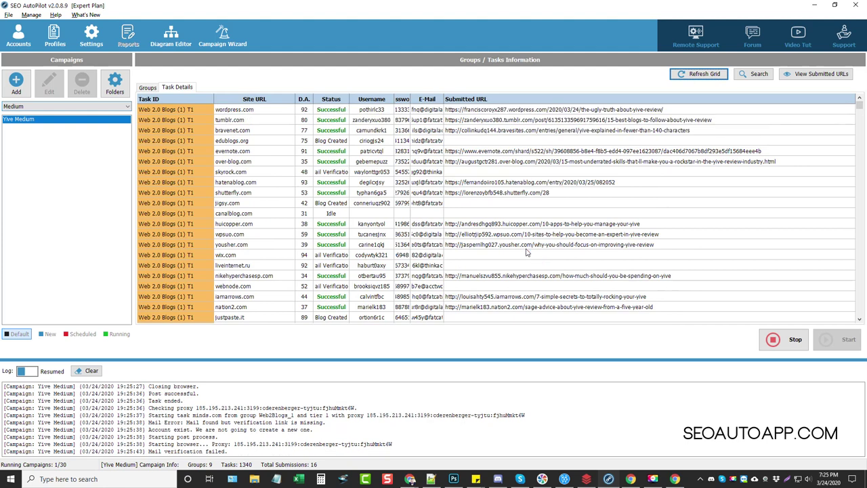